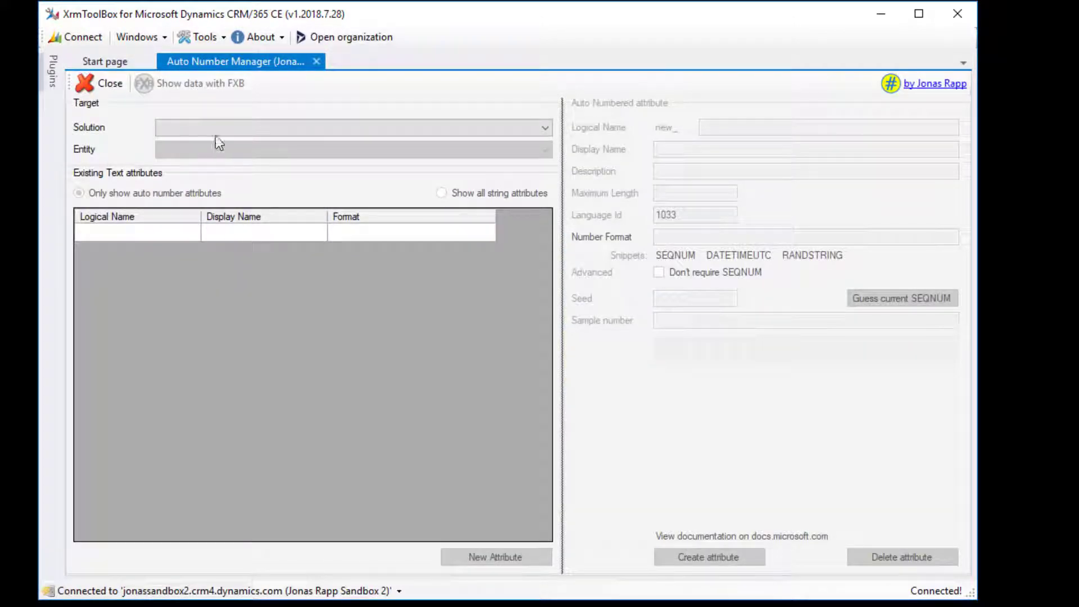
# Target the Rocket entity in the Cool Rapp Solution and list all of its string attributes.
pyautogui.click(217, 127)
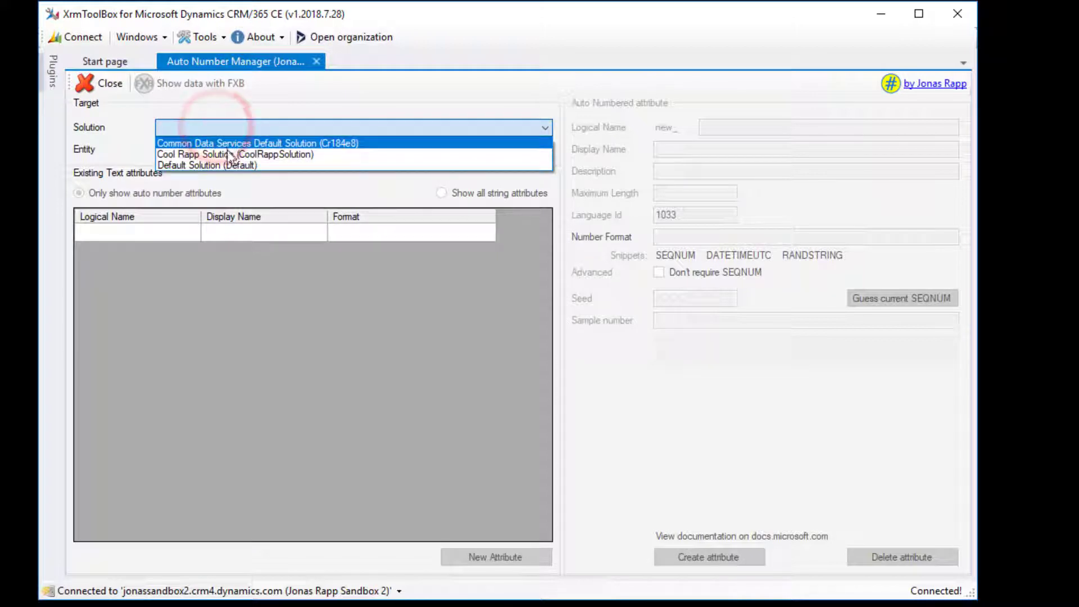
pyautogui.click(228, 154)
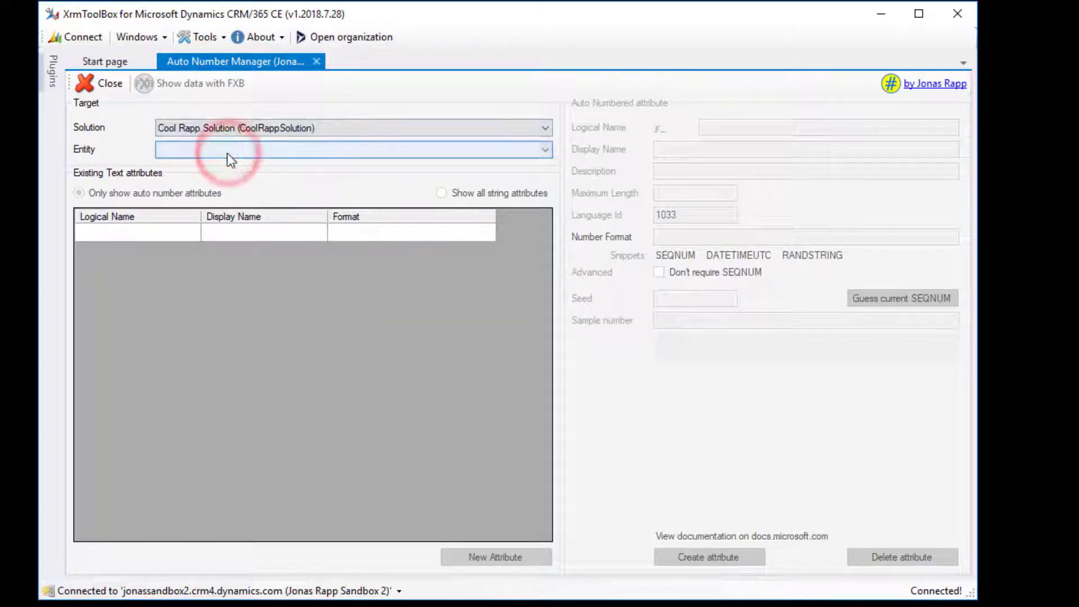
pyautogui.click(265, 151)
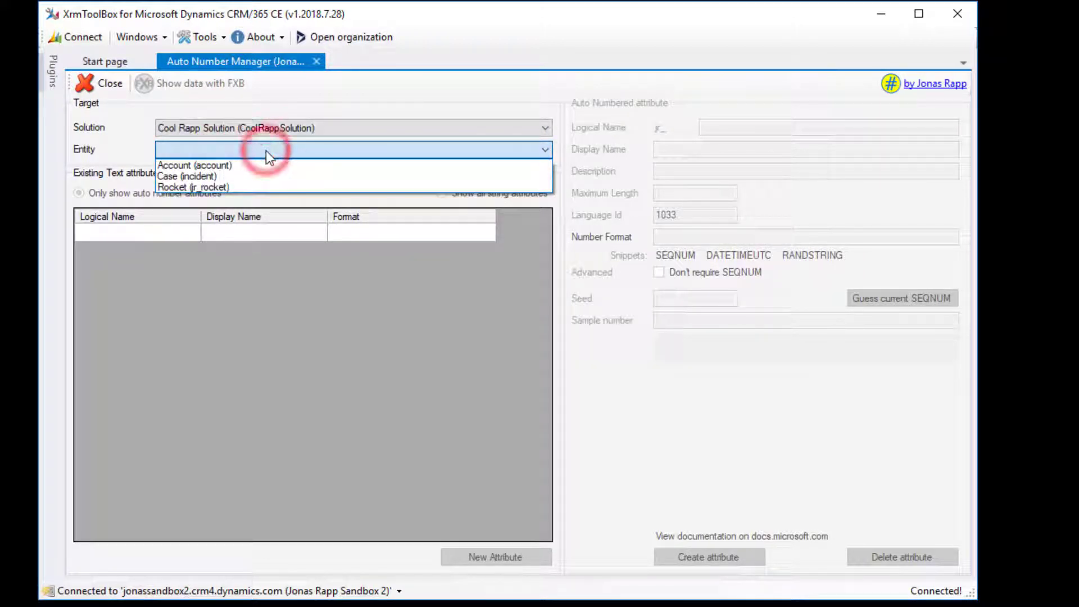
pyautogui.click(269, 188)
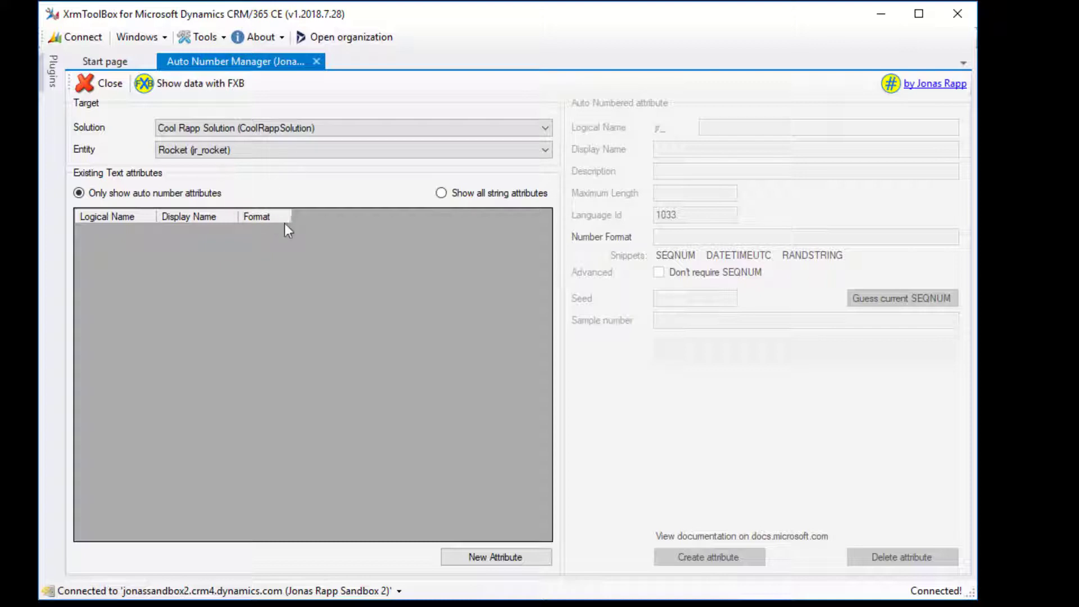
pyautogui.click(459, 194)
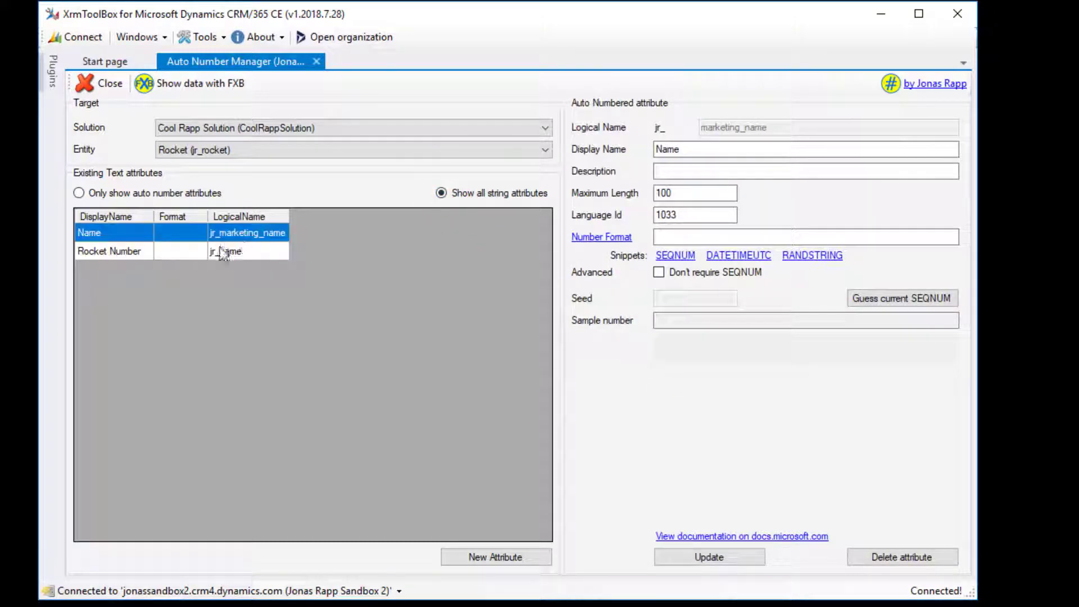
# Give the Rocket Number attribute the number format {SEQNUM:5}, save the update, and reselect the attribute.
pyautogui.click(178, 253)
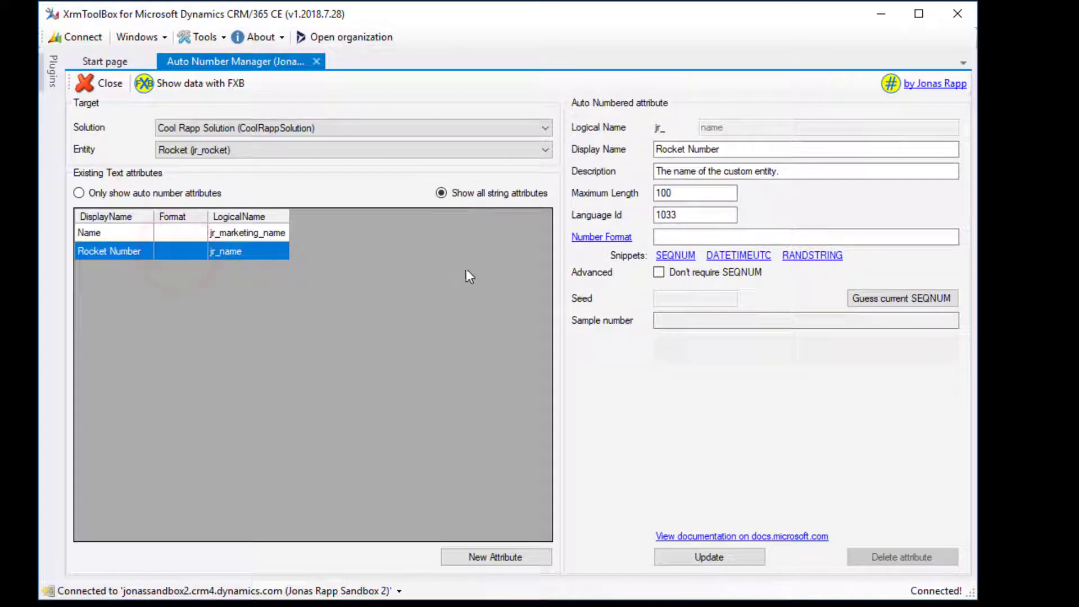
pyautogui.click(676, 256)
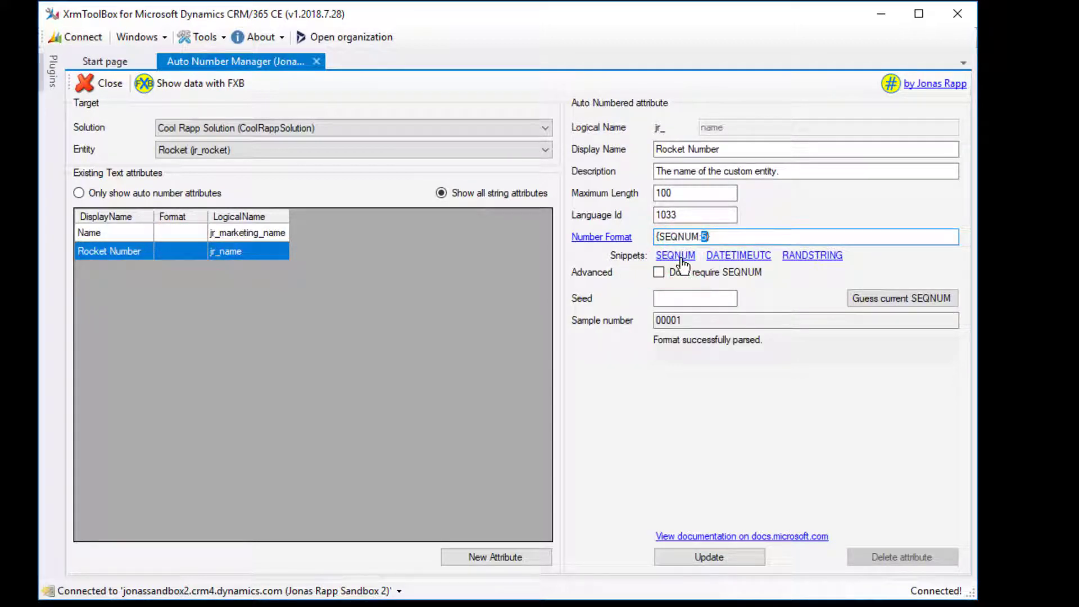
pyautogui.click(724, 559)
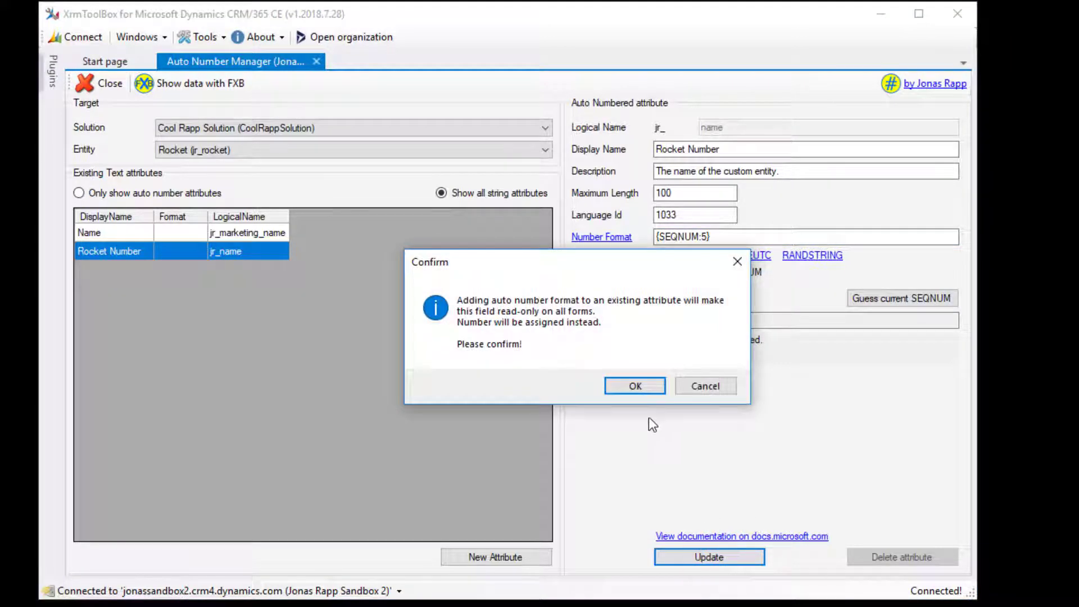
pyautogui.click(635, 387)
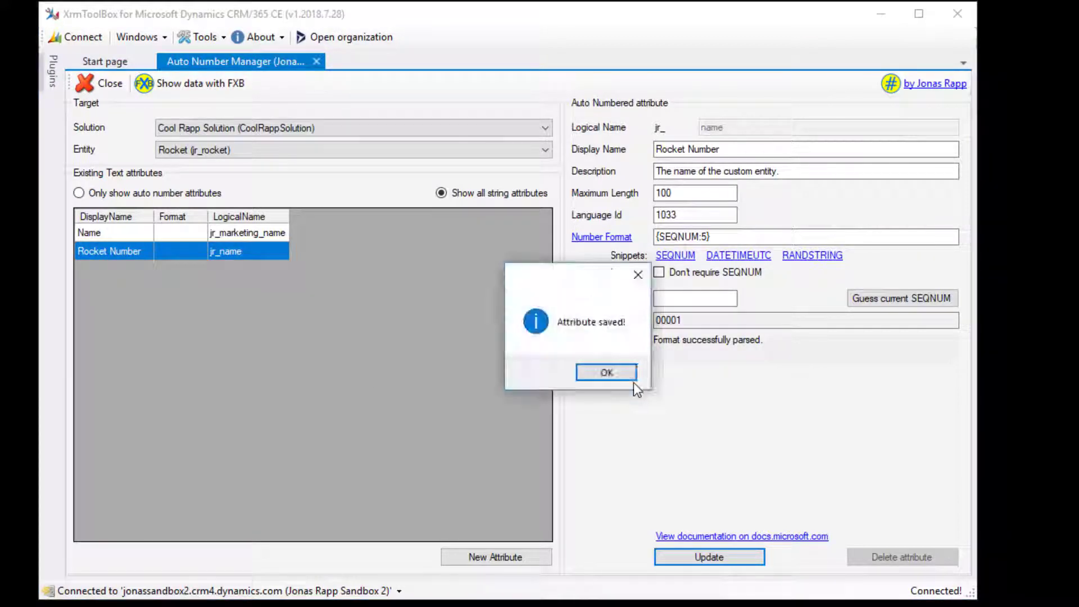
pyautogui.click(633, 380)
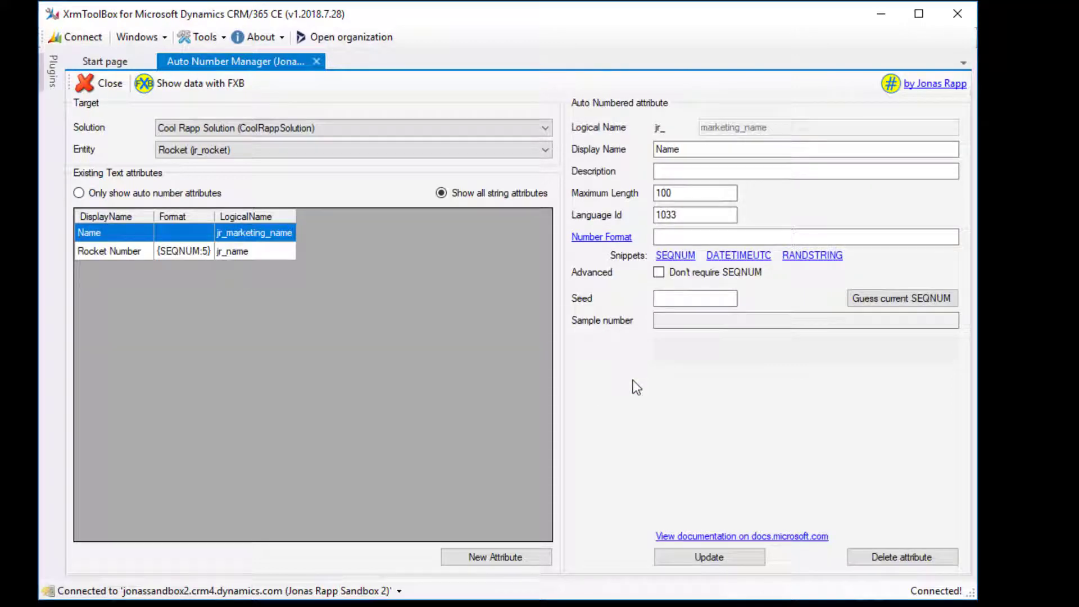
pyautogui.click(268, 259)
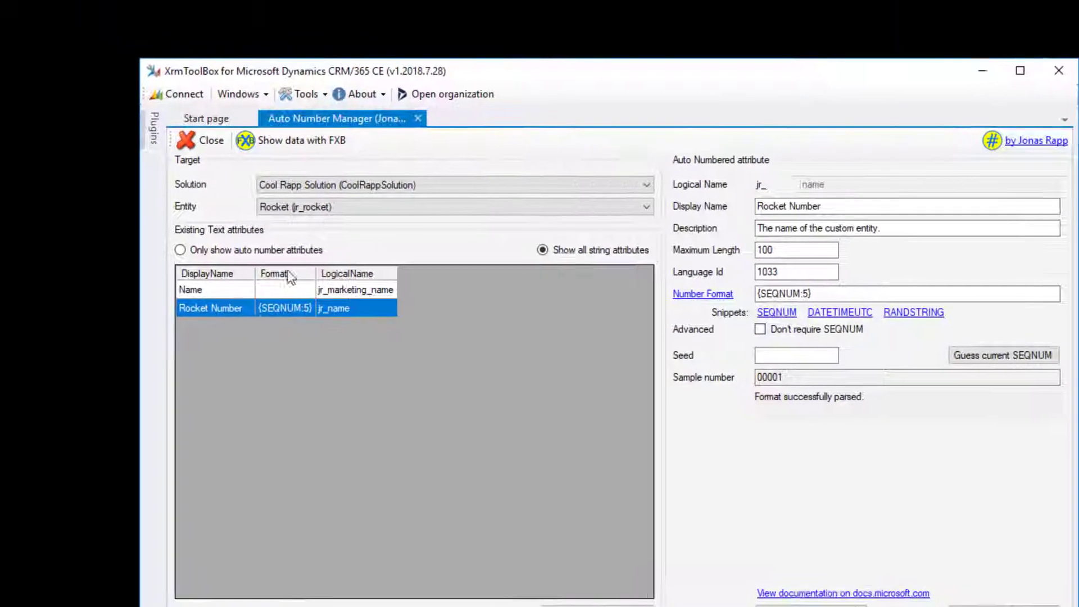
# Switch to the Dynamics 365 rockets app in the browser and save a new rocket named "Big super heavy duty rocket".
pyautogui.moveTo(28, 128)
pyautogui.click(134, 92)
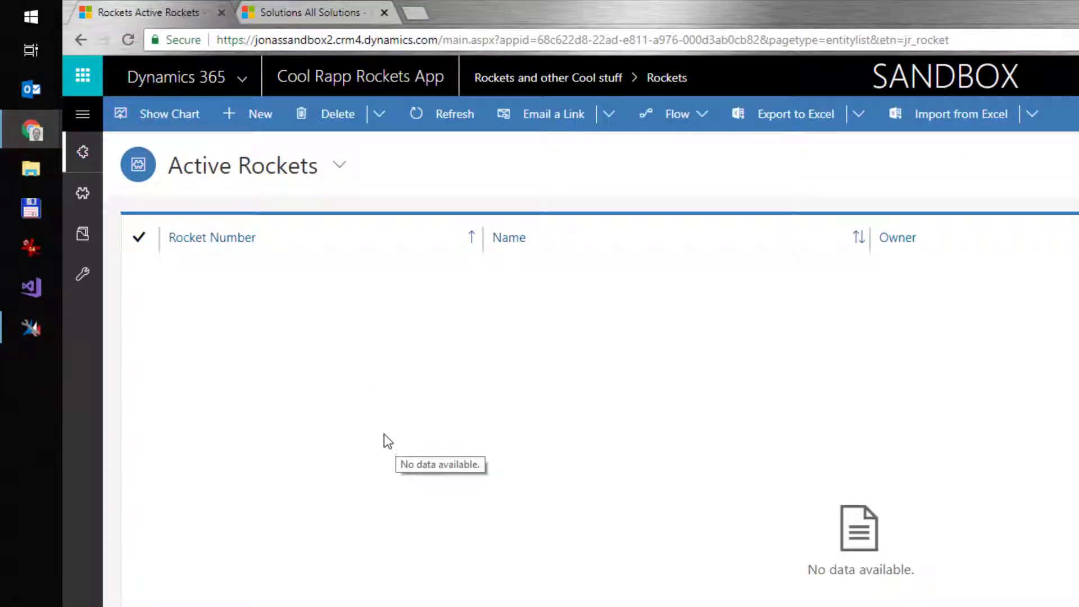
pyautogui.click(264, 116)
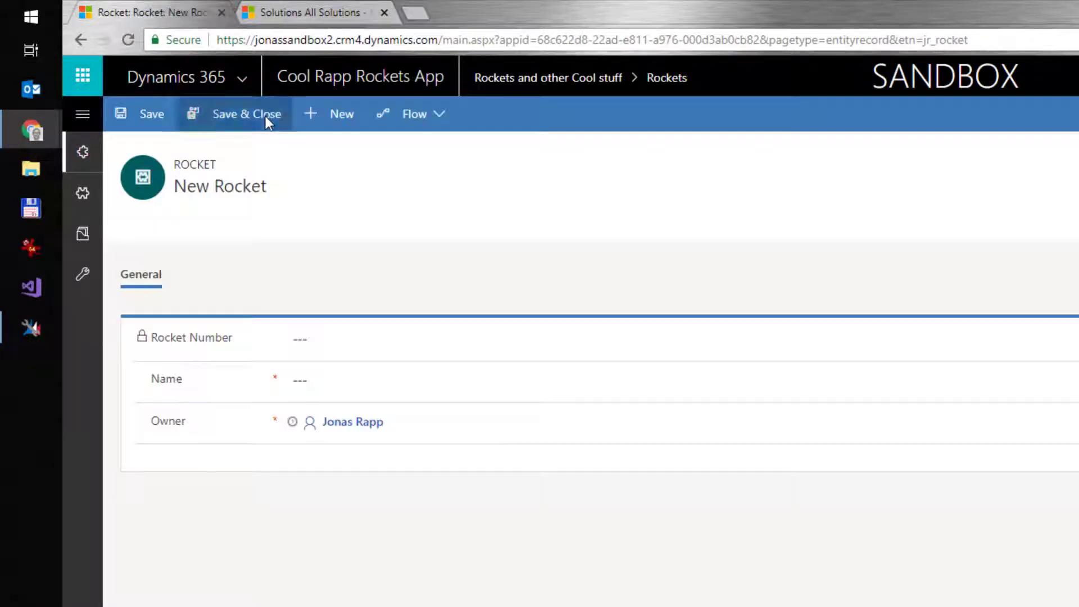
pyautogui.click(368, 386)
pyautogui.write('Big sup')
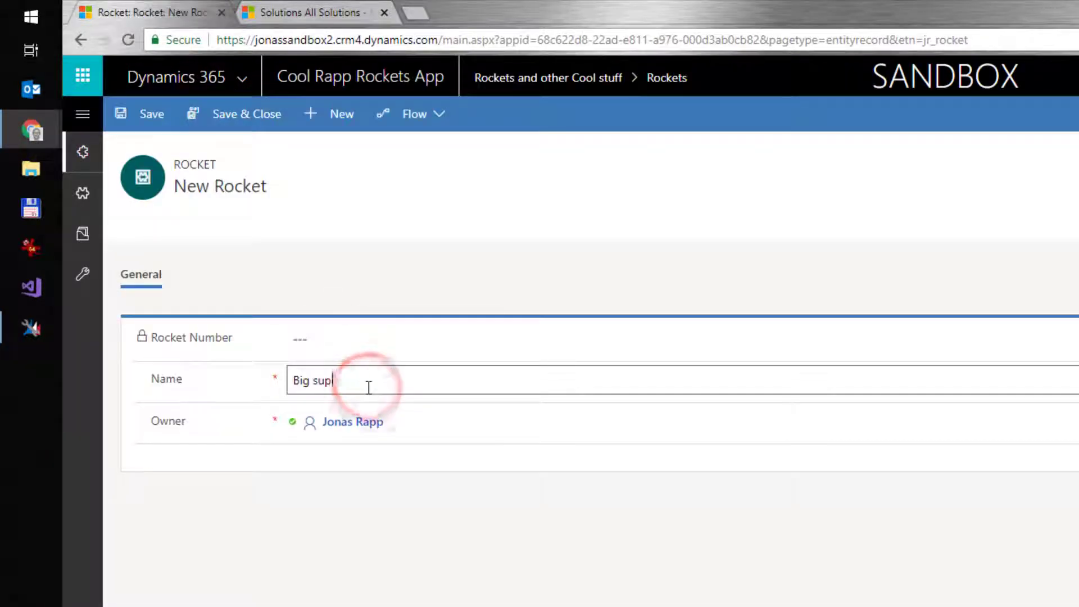
pyautogui.write('er heavy duty rocket')
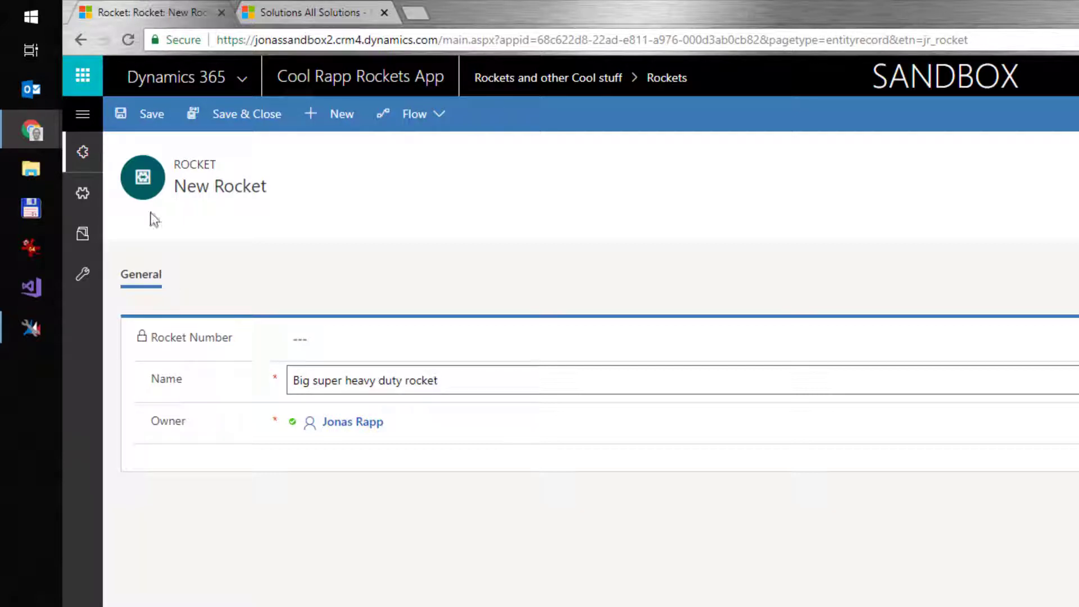
pyautogui.click(148, 116)
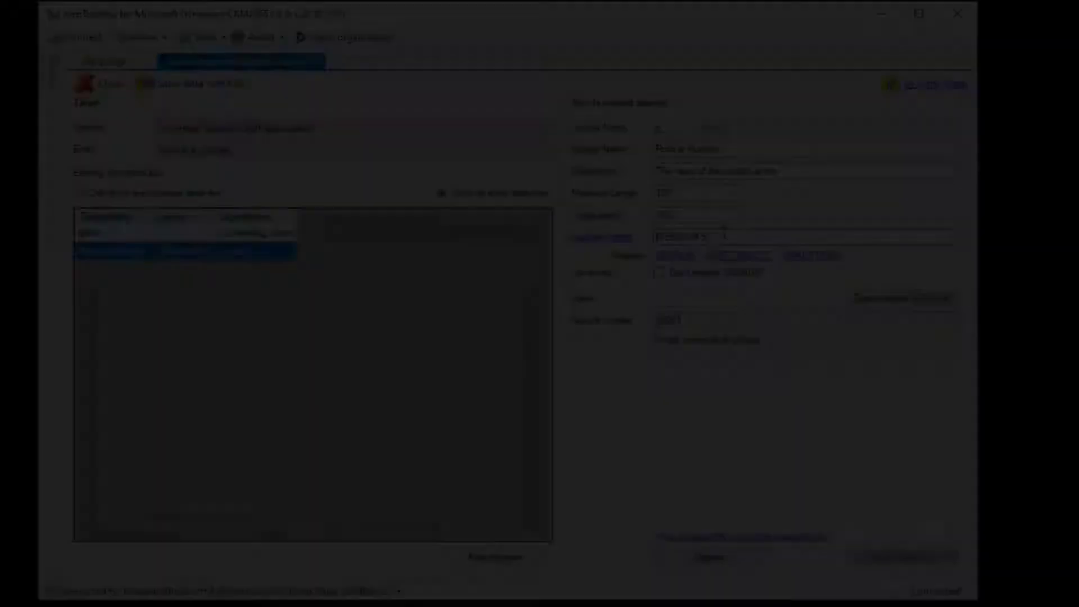
# Update Rocket Number with the format ROCK-{SEQNUM:5} and seed 1234, accepting both changes, and reselect the attribute.
pyautogui.write('ROCK')
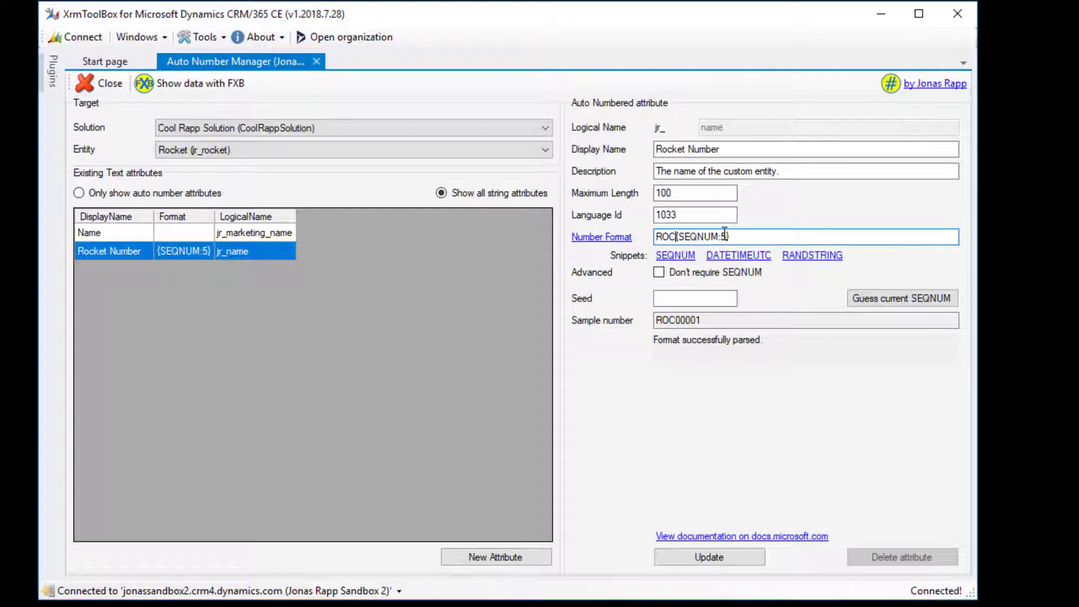
pyautogui.write('-')
pyautogui.click(689, 293)
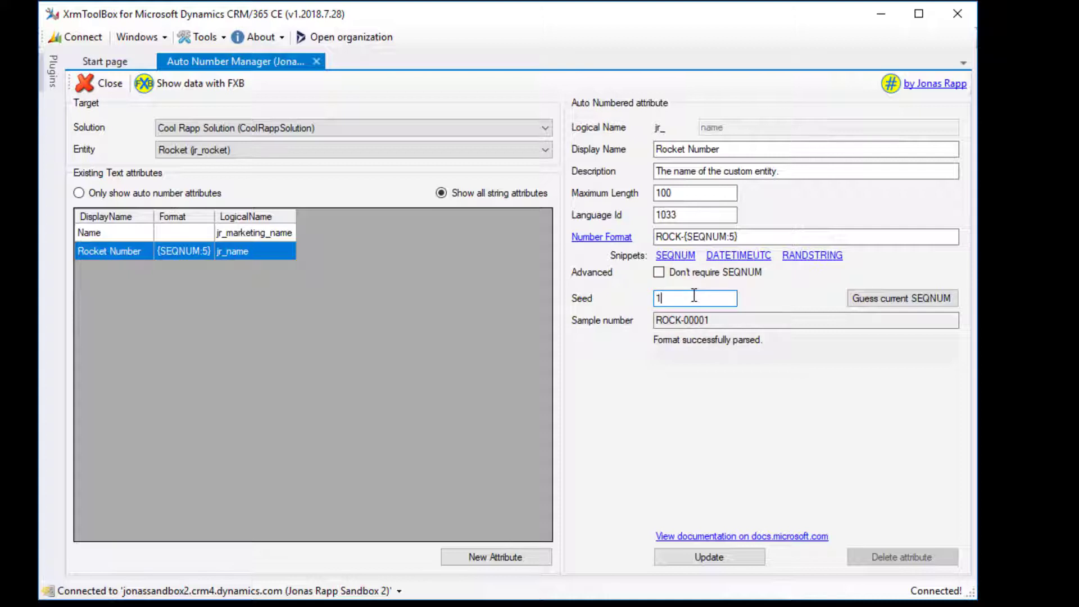
pyautogui.write('234')
pyautogui.click(702, 558)
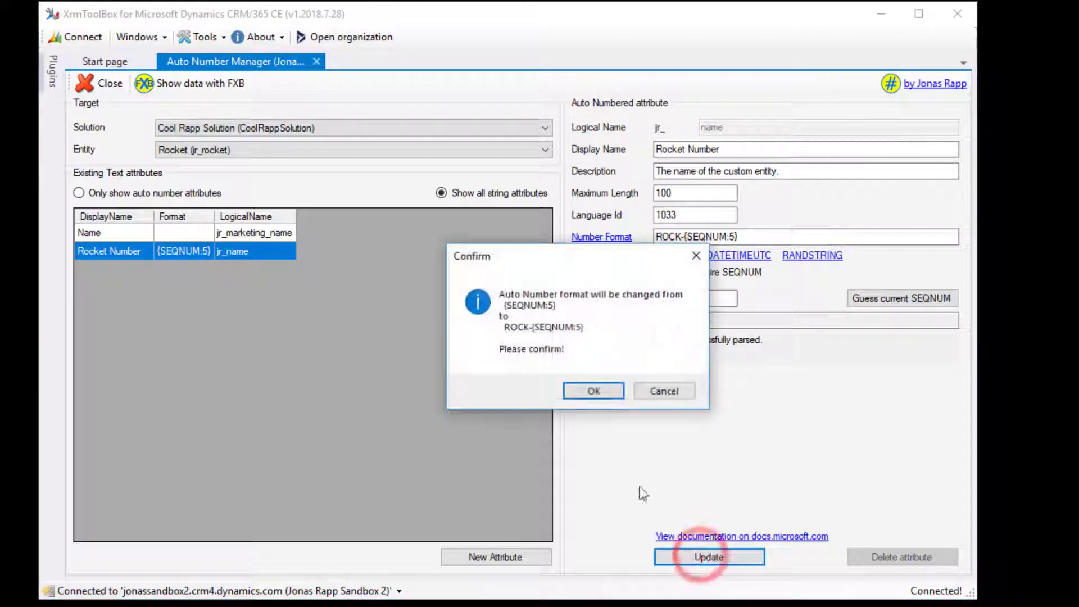
pyautogui.click(598, 392)
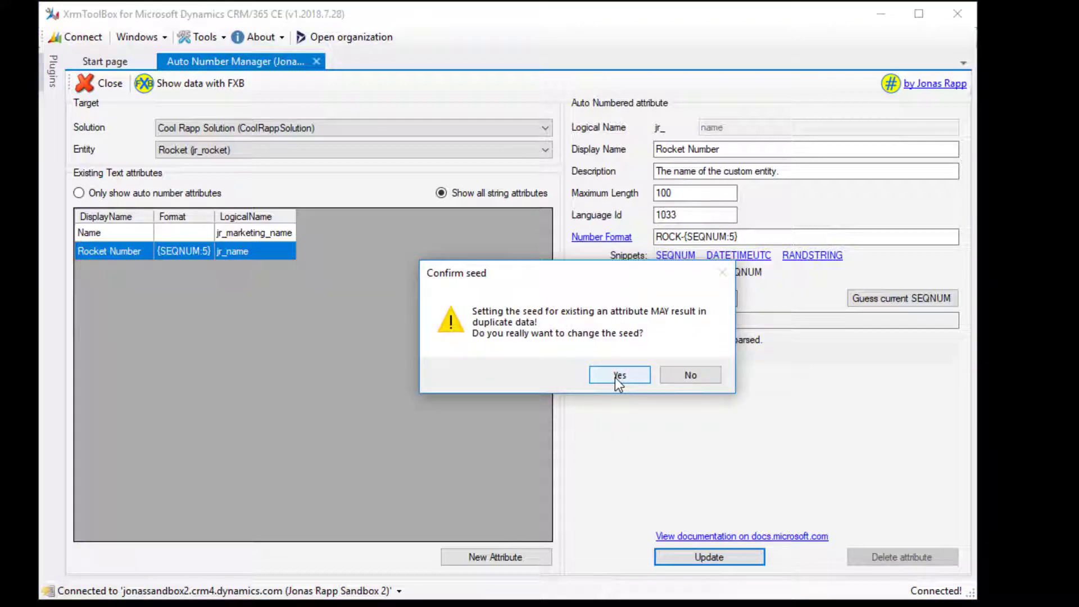
pyautogui.click(615, 376)
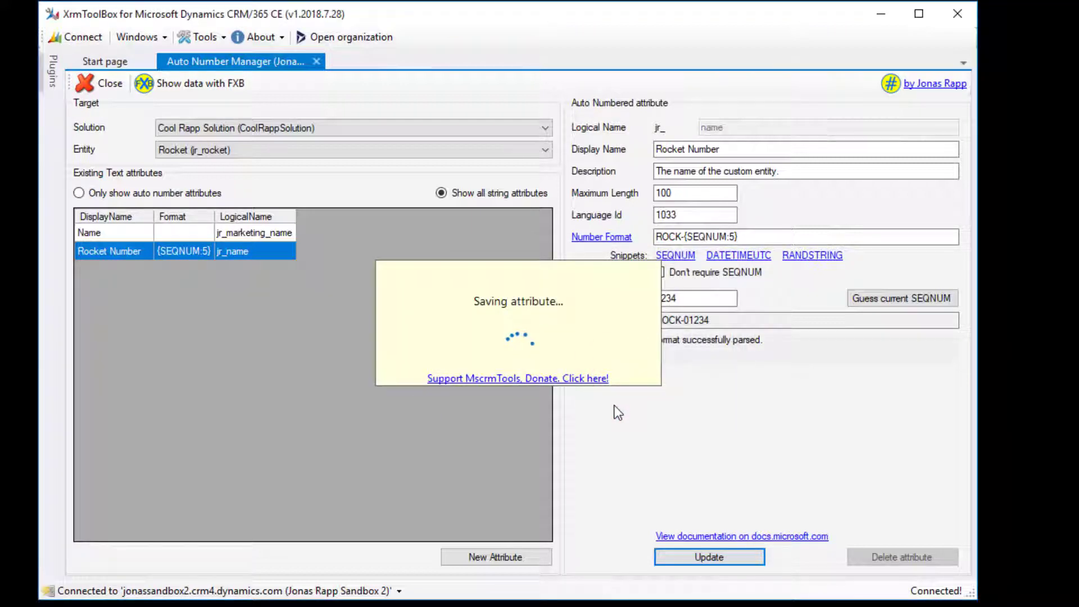
pyautogui.click(619, 372)
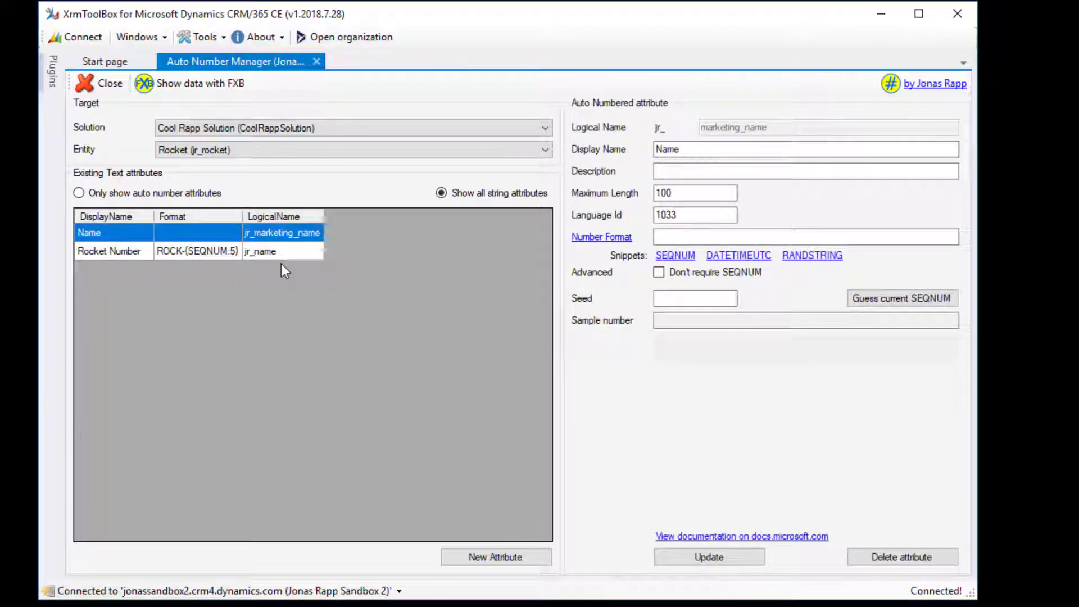
pyautogui.click(289, 255)
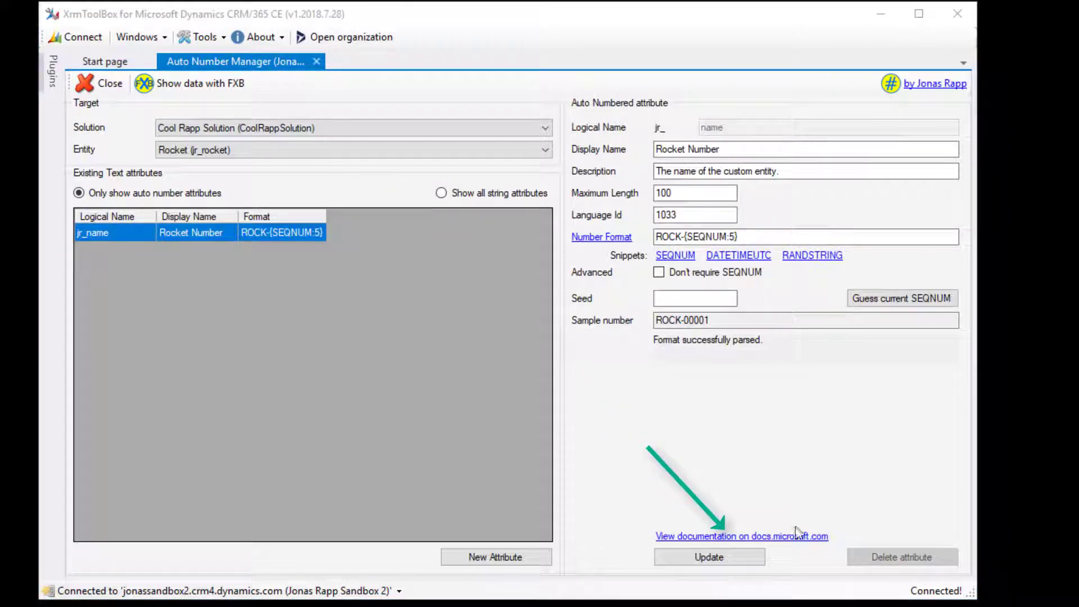
# Open the auto-number documentation on docs.microsoft.com and go to the AutoNumberFormat options section.
pyautogui.click(788, 537)
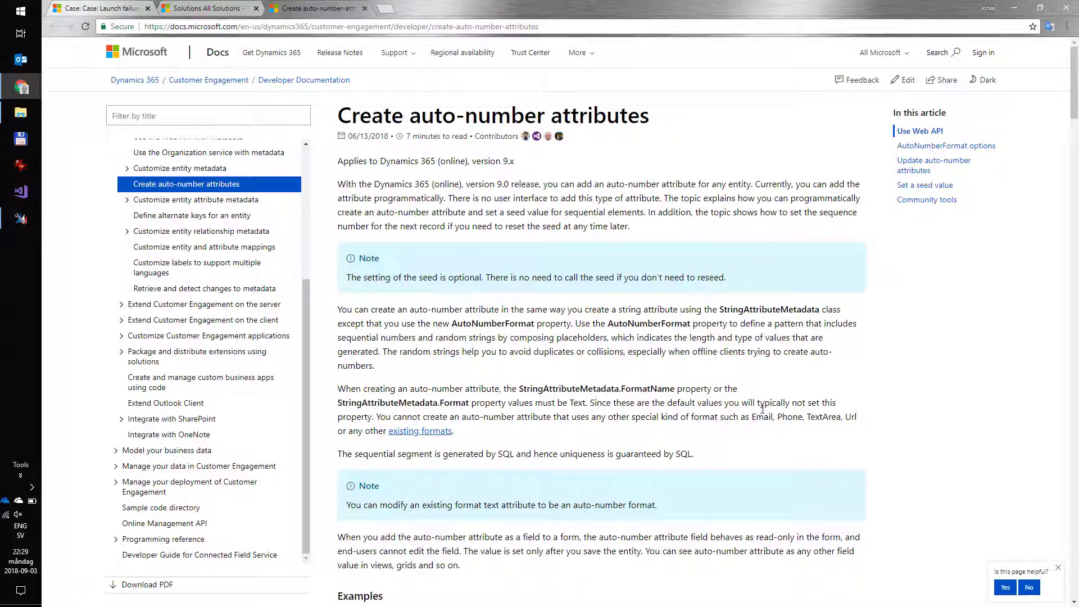
pyautogui.click(914, 147)
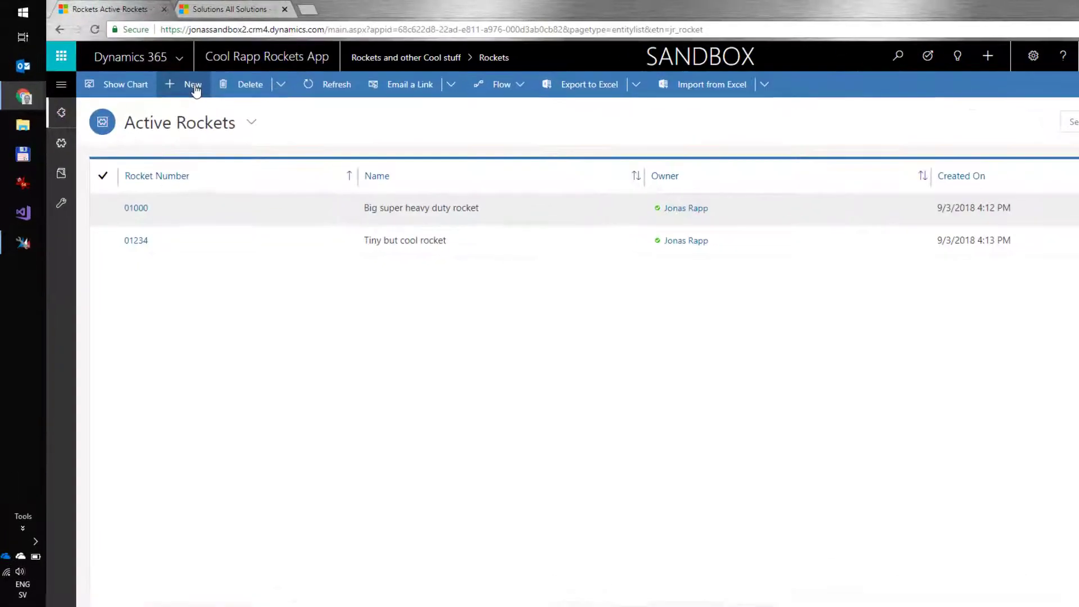
# Create a new rocket record named "Awesome rocket" in the Cool Rapp Rockets App and save it.
pyautogui.click(192, 85)
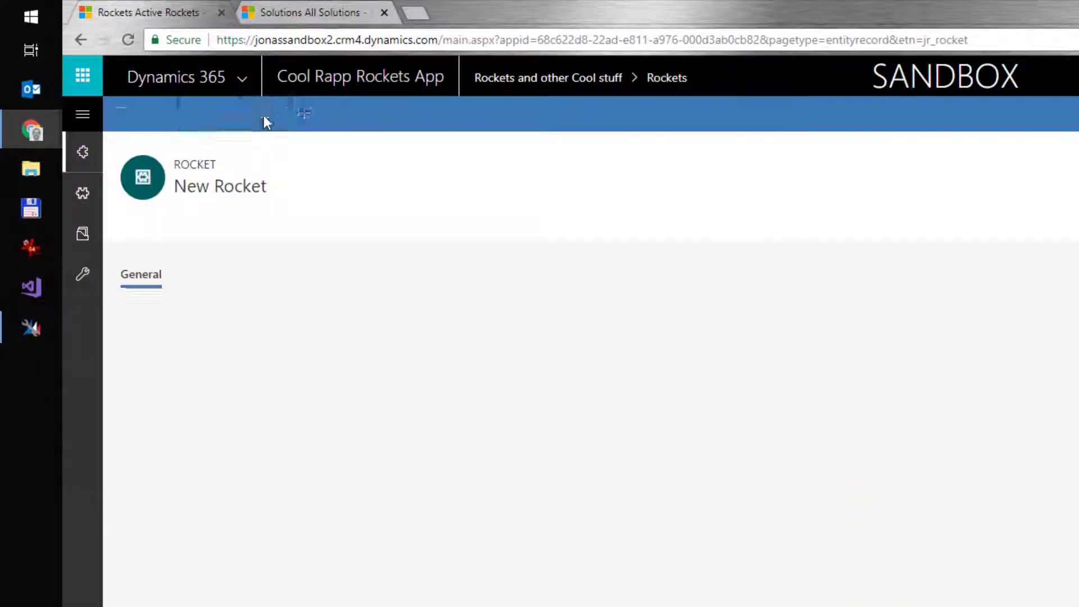
pyautogui.write('Awesome rocket')
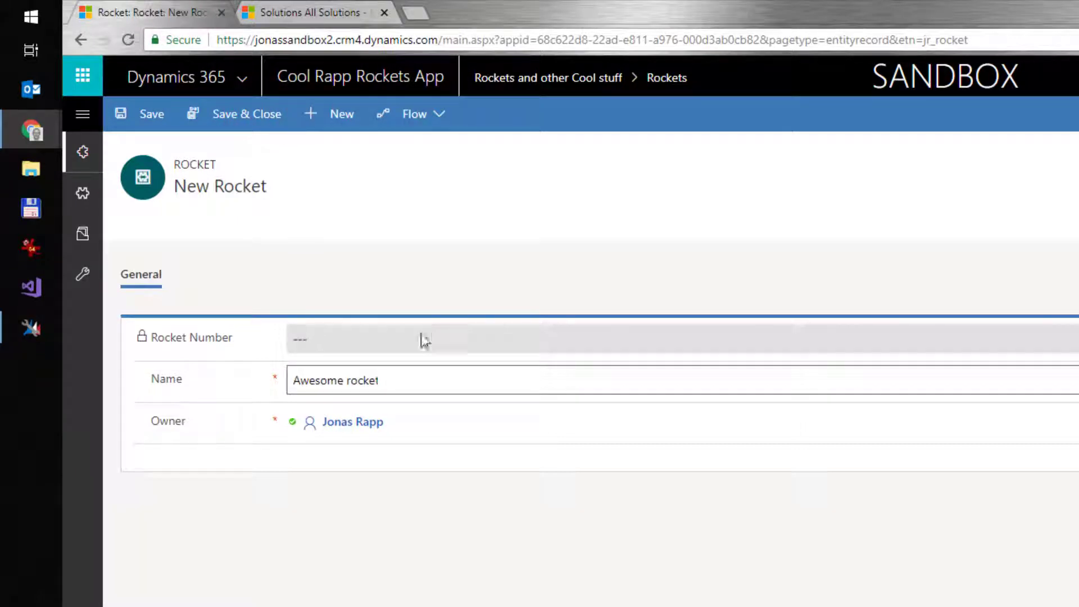
pyautogui.click(156, 120)
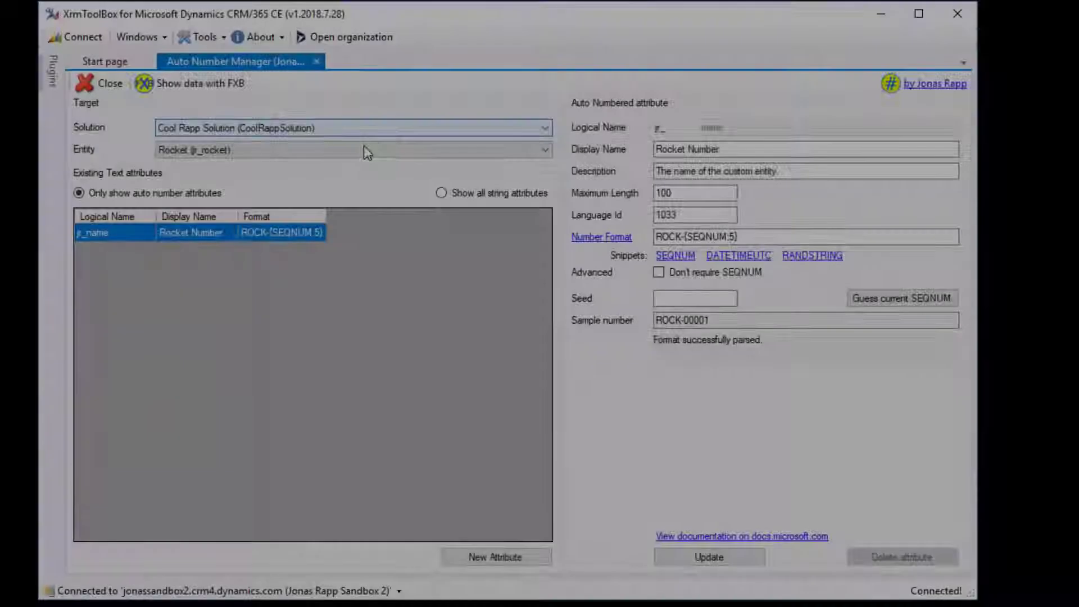
# Change the target entity to Account and start a new auto-number attribute.
pyautogui.click(363, 148)
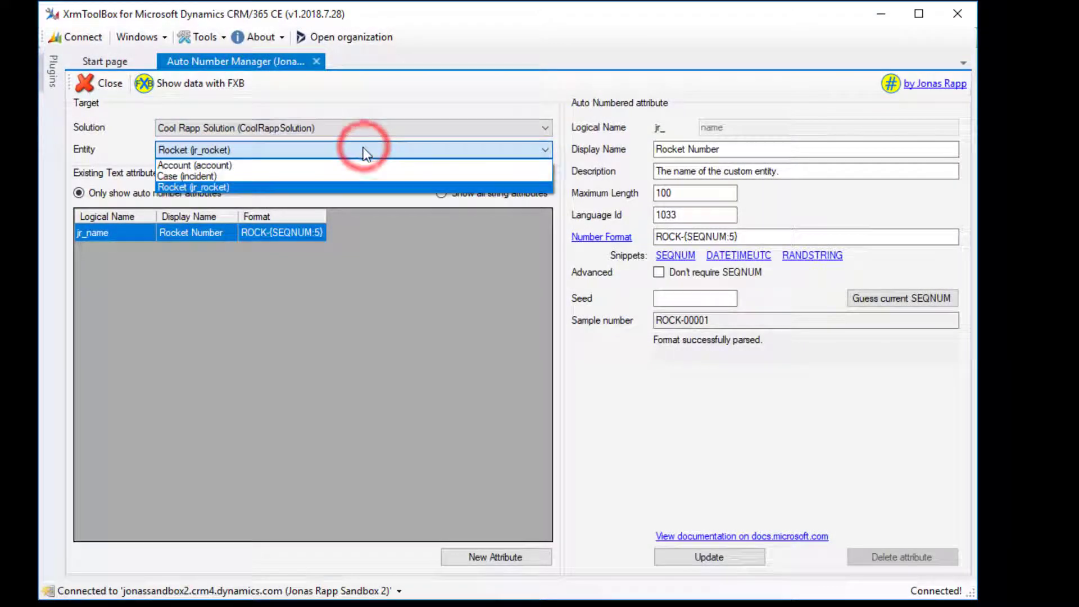
pyautogui.click(354, 167)
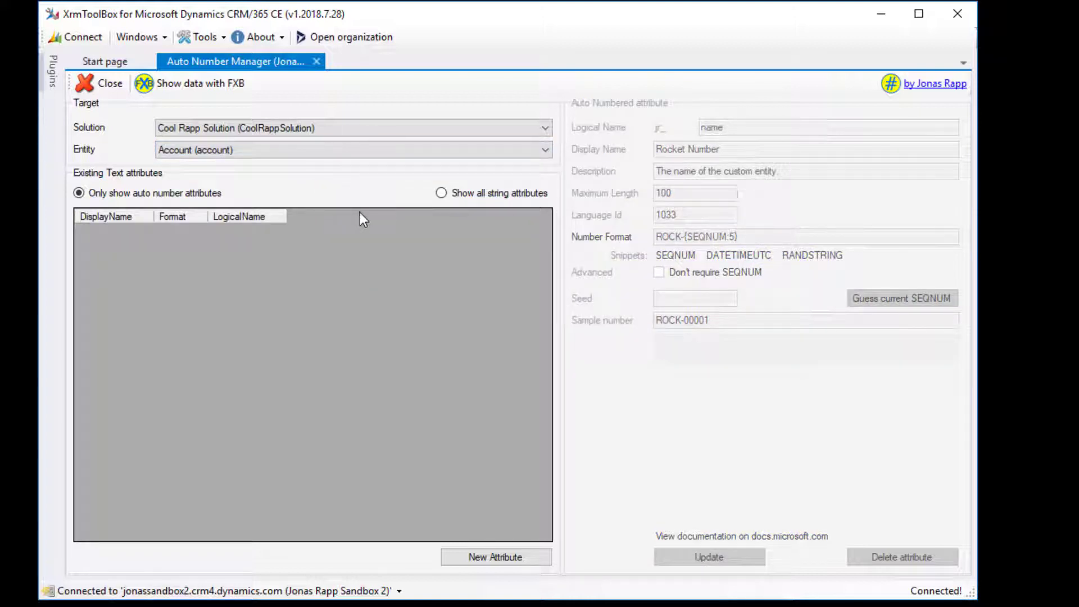
pyautogui.click(493, 559)
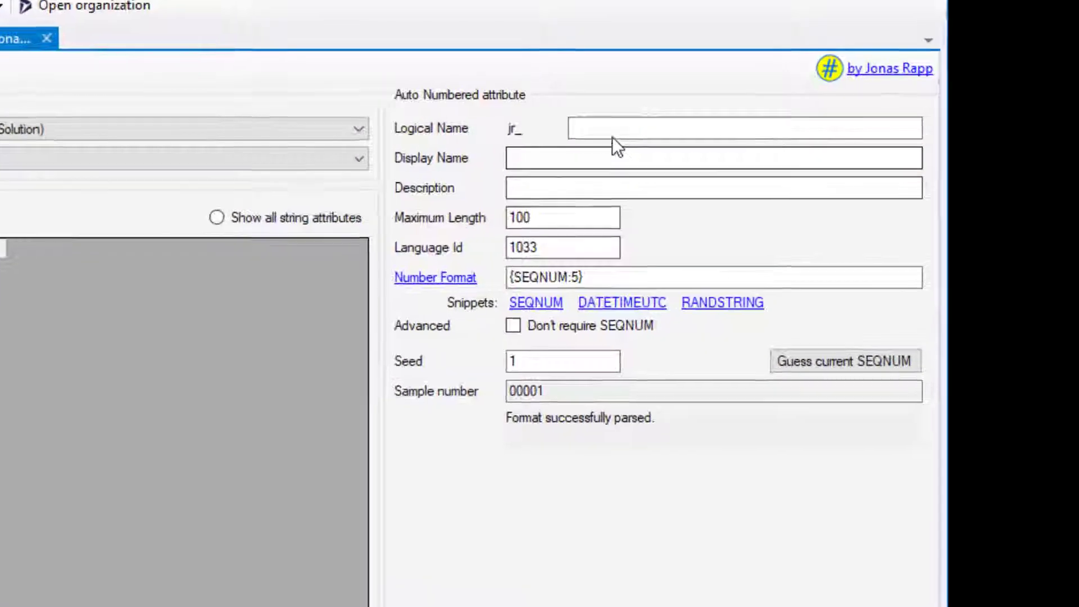
# Enter logical name special_number, display name "Special Number" and description "This is a very special number" for the new attribute.
pyautogui.click(724, 127)
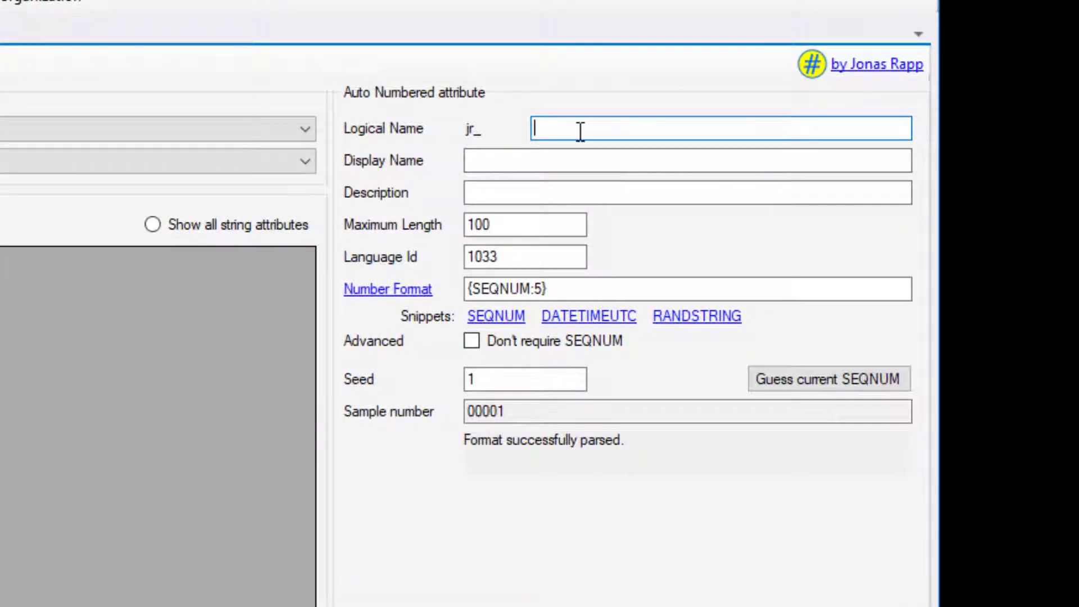
pyautogui.write('special_number')
pyautogui.click(572, 153)
pyautogui.write('Special Number')
pyautogui.click(550, 193)
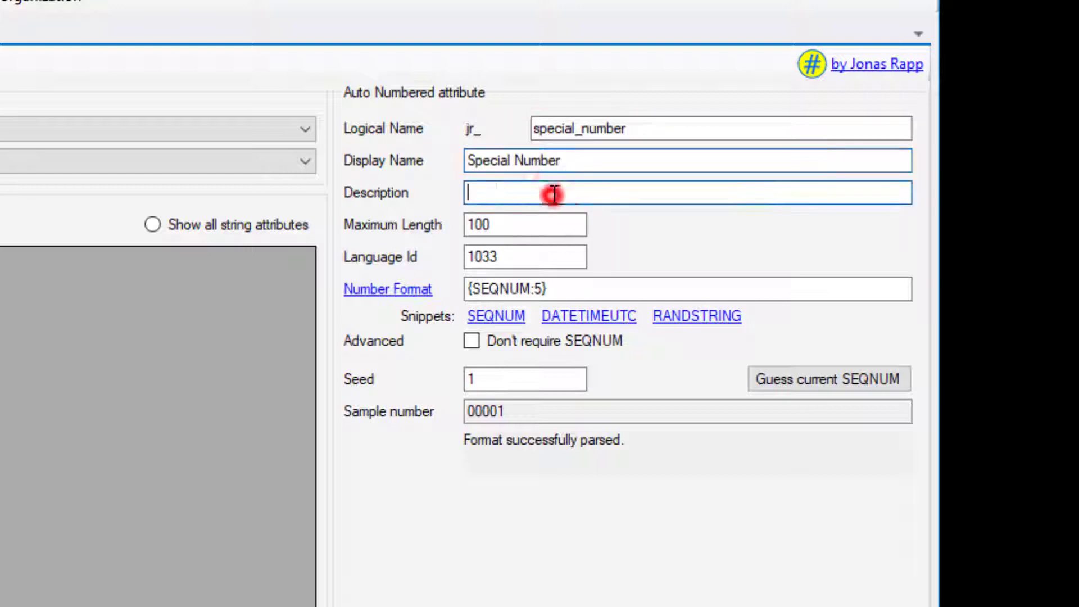
pyautogui.write('This is a very special number')
# Set the maximum length of the new Account attribute to 20.
pyautogui.click(526, 225)
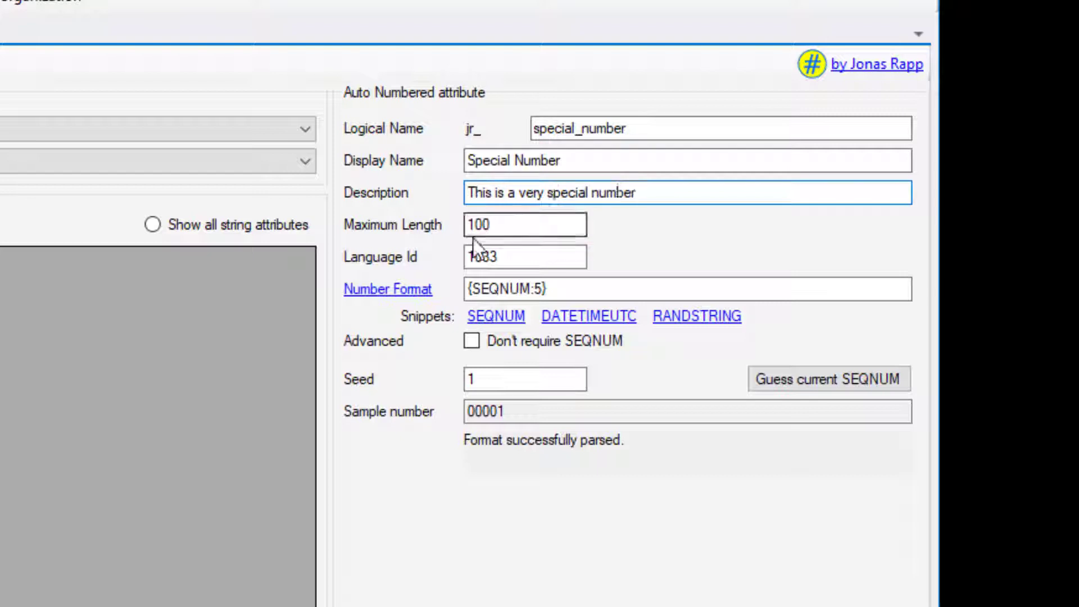
pyautogui.press('BackSpace')
pyautogui.press('BackSpace')
pyautogui.press('BackSpace')
pyautogui.write('20')
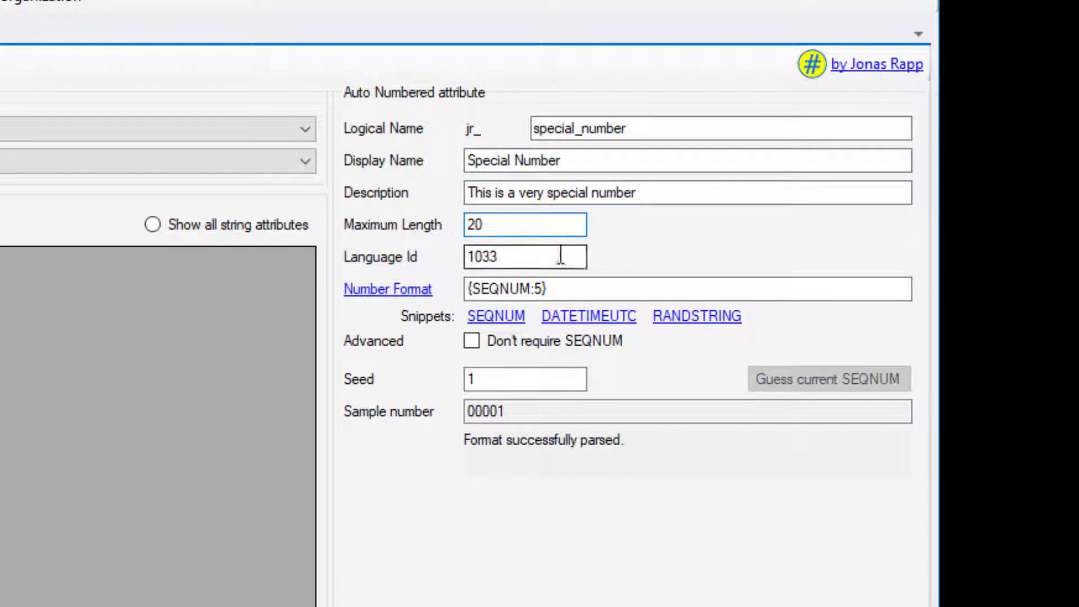
# Set the SEQNUM length in the Special Number attribute's number format to 3.
pyautogui.click(594, 292)
pyautogui.press('Left')
pyautogui.press('BackSpace')
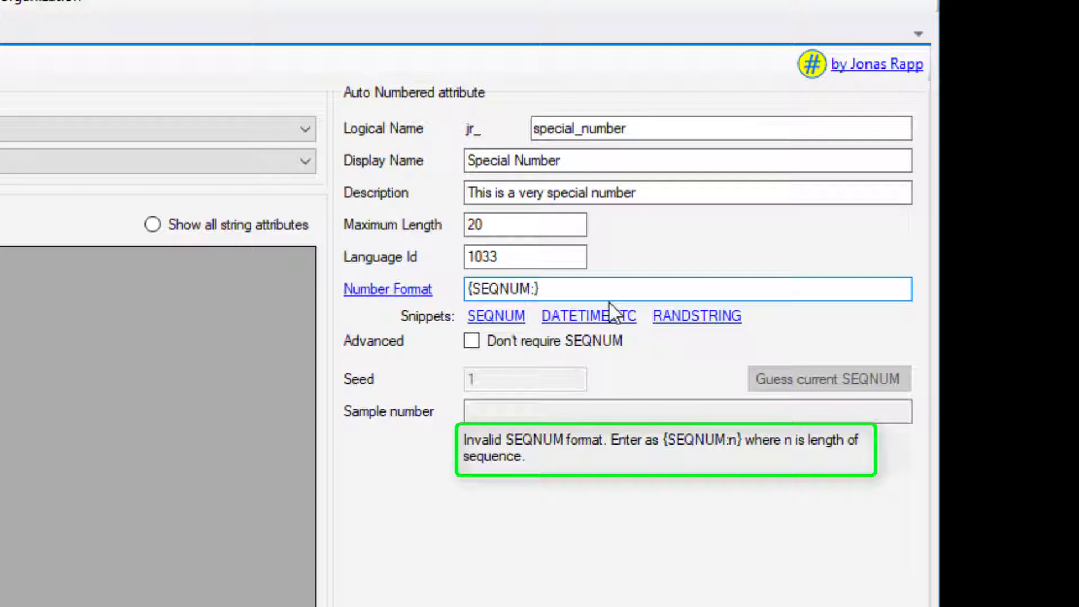
pyautogui.write('3')
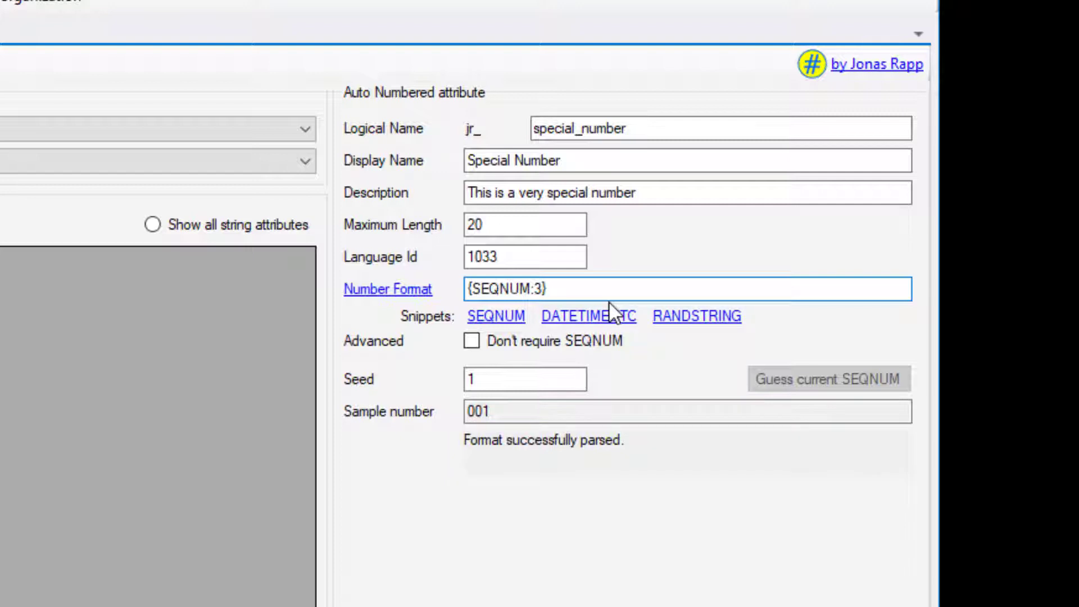
# Insert a DATETIMEUTC snippet before the sequence number in the number format and shorten its date pattern to yyyyMMdd.
pyautogui.press('Home')
pyautogui.click(612, 328)
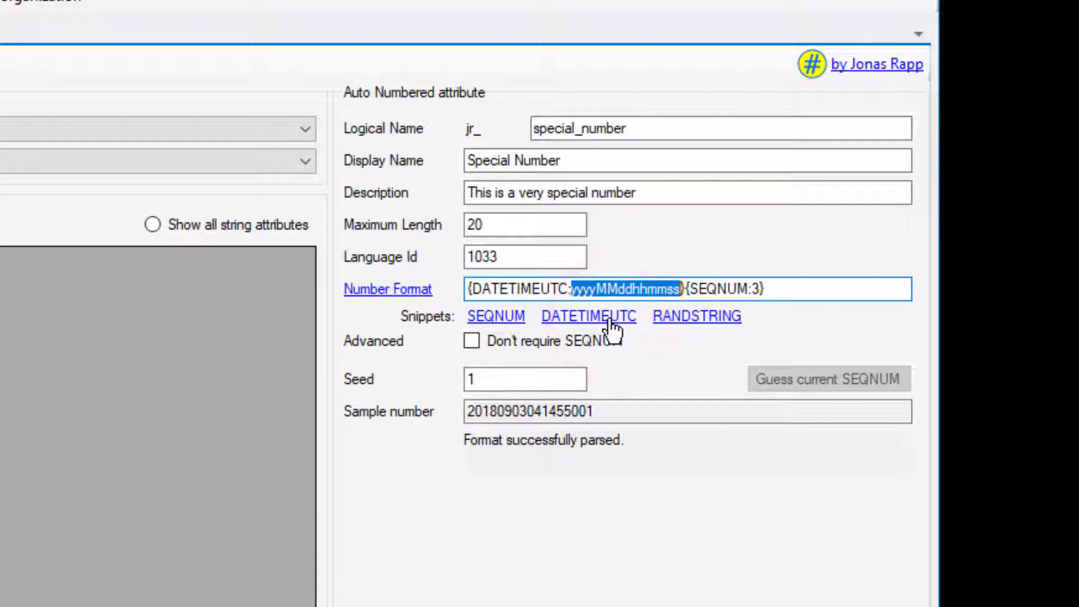
pyautogui.click(634, 289)
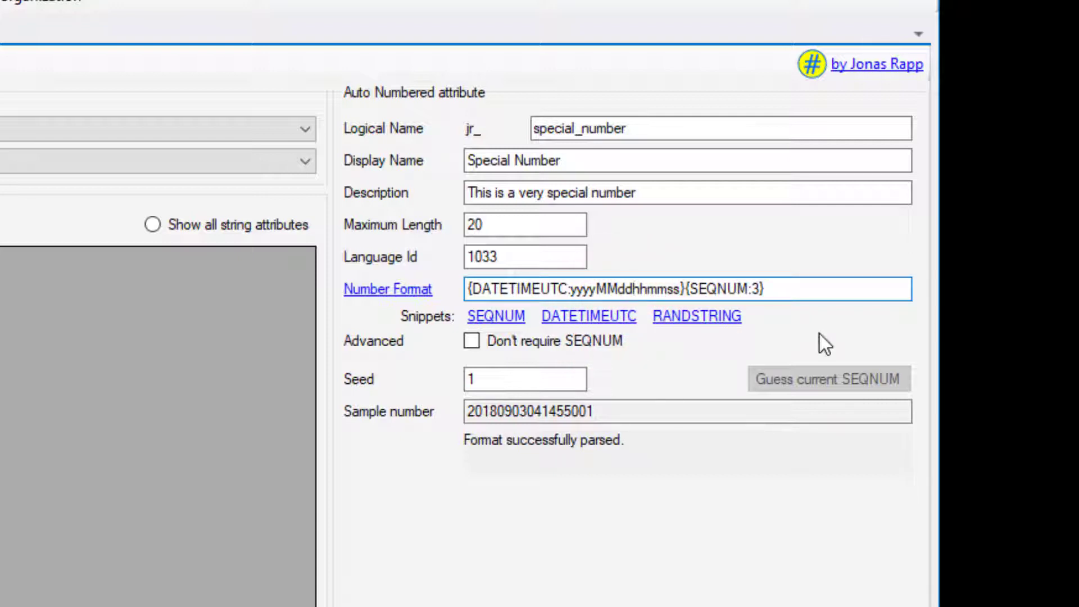
pyautogui.press('Delete')
pyautogui.press('Delete')
pyautogui.press('Delete')
pyautogui.press('Delete')
pyautogui.press('Delete')
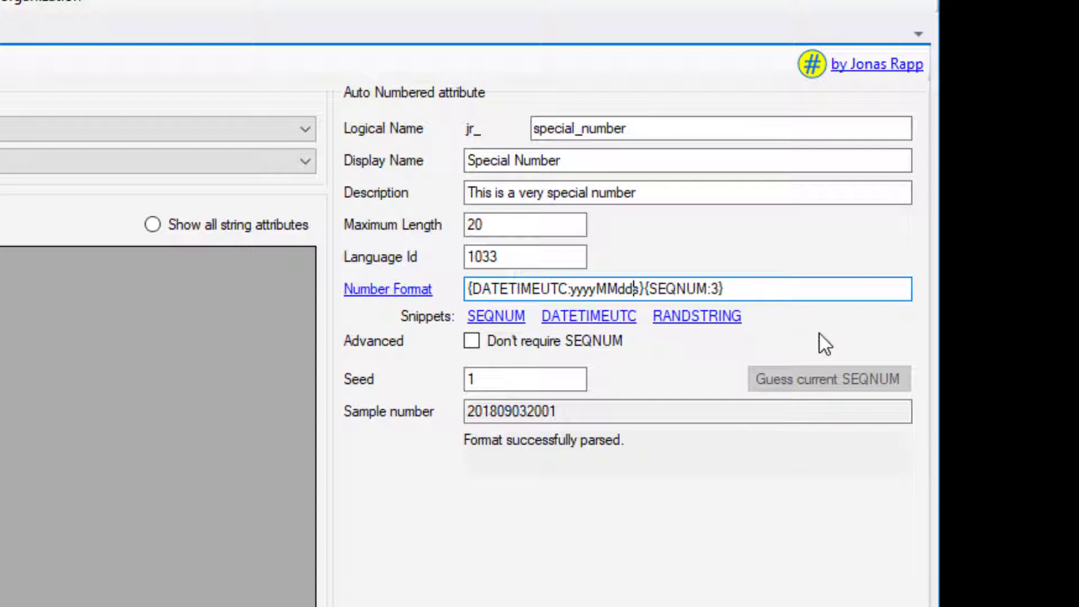
pyautogui.press('Delete')
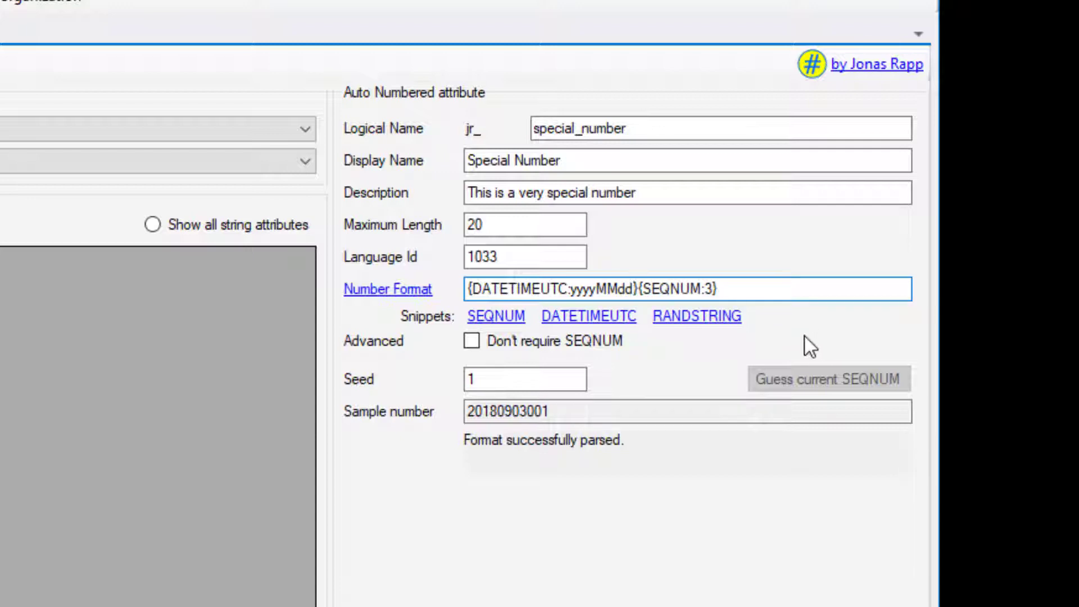
# Separate the date and sequence number with a colon, and append -{RANDSTRING:4} to the number format.
pyautogui.press('Right')
pyautogui.write(':')
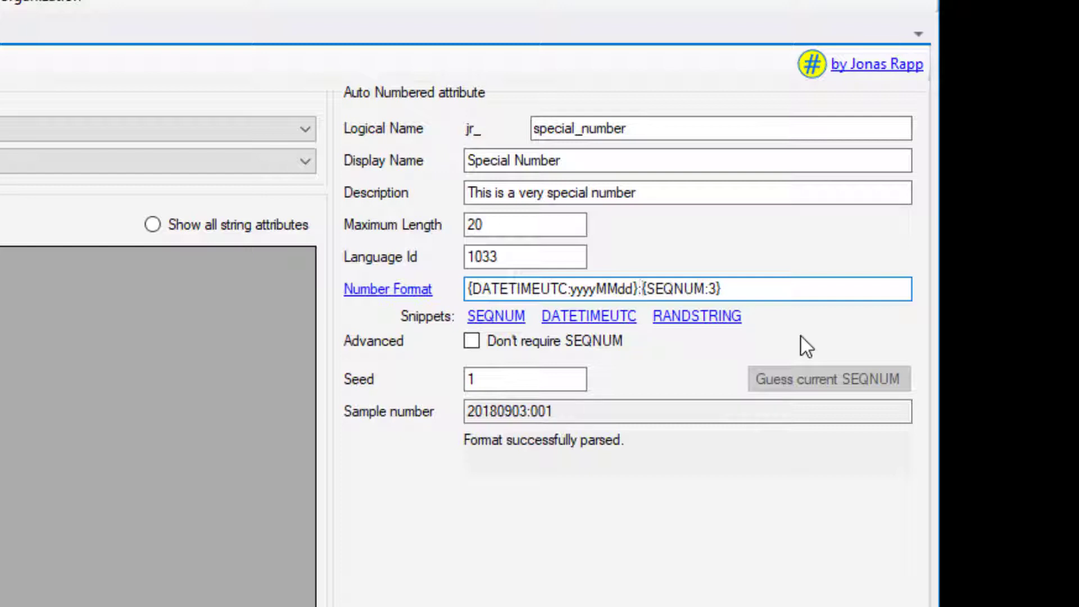
pyautogui.click(764, 287)
pyautogui.write('-')
pyautogui.click(688, 319)
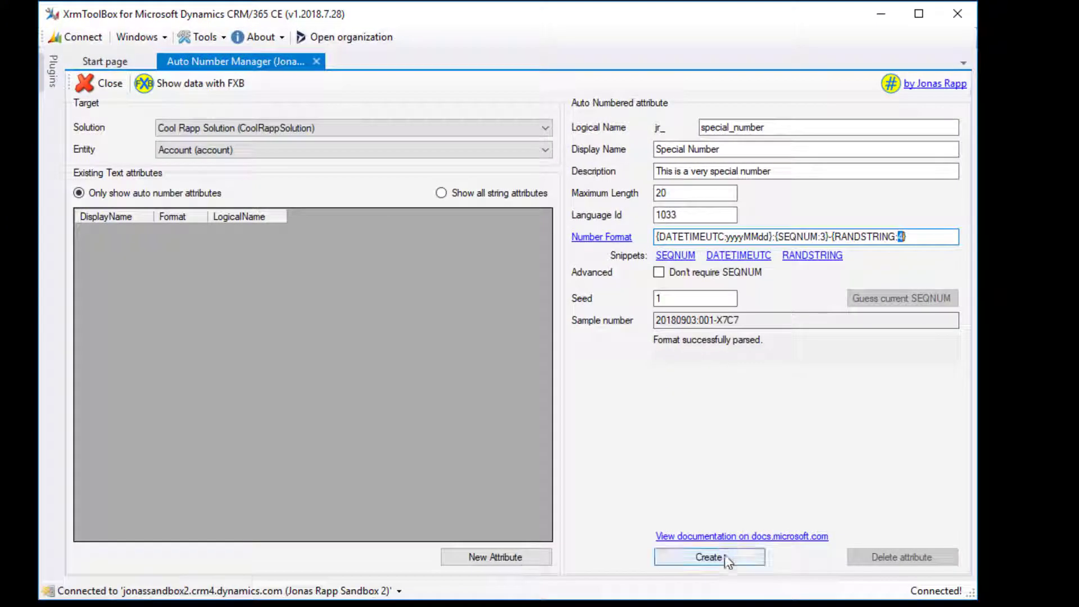
# Create the Special Number attribute on Account and confirm its creation.
pyautogui.click(726, 557)
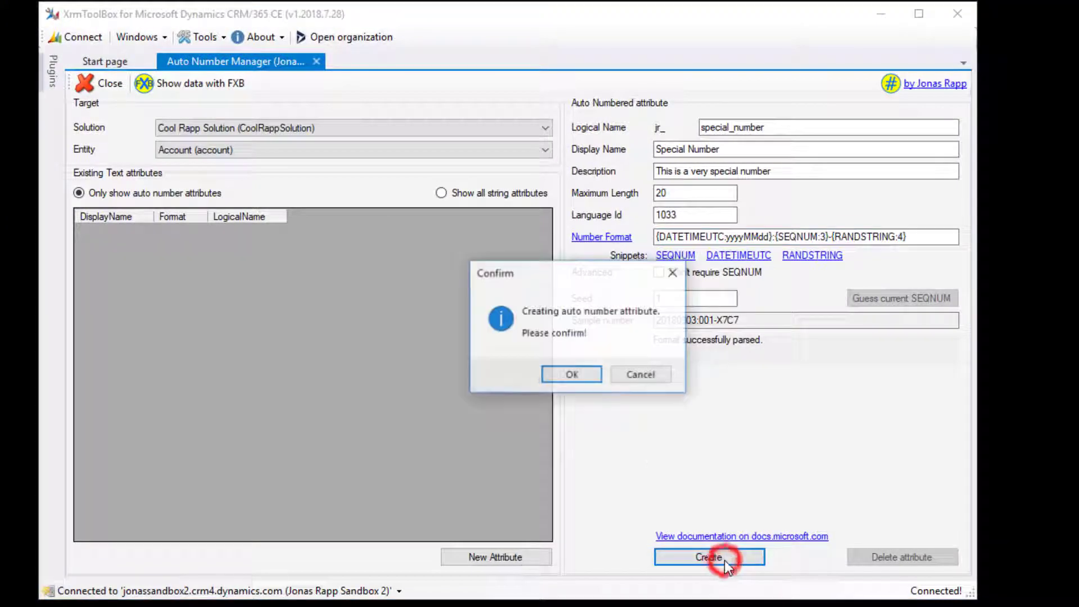
pyautogui.click(581, 379)
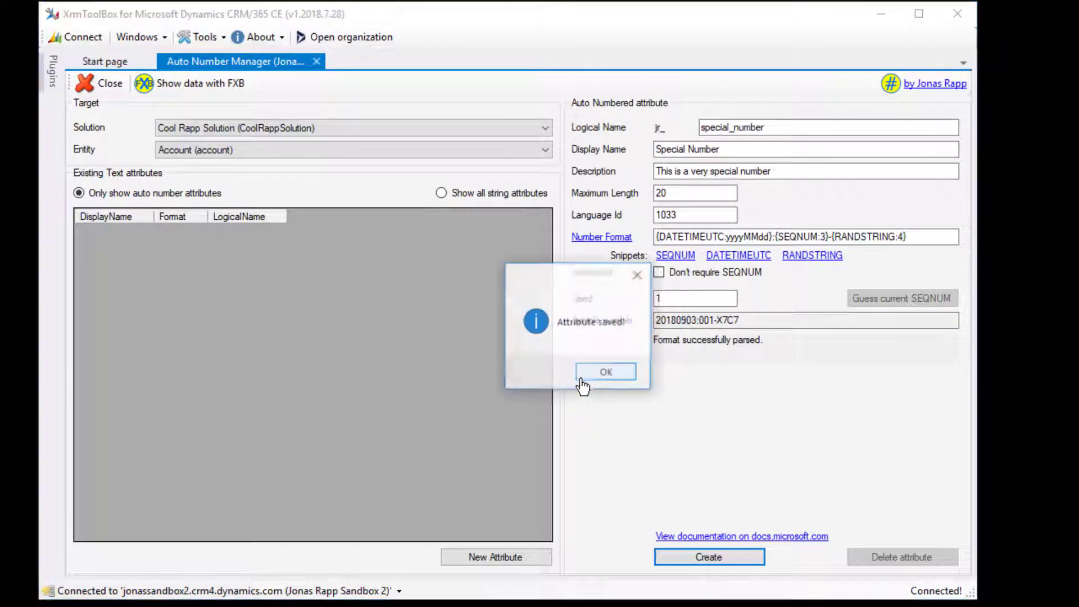
pyautogui.click(589, 380)
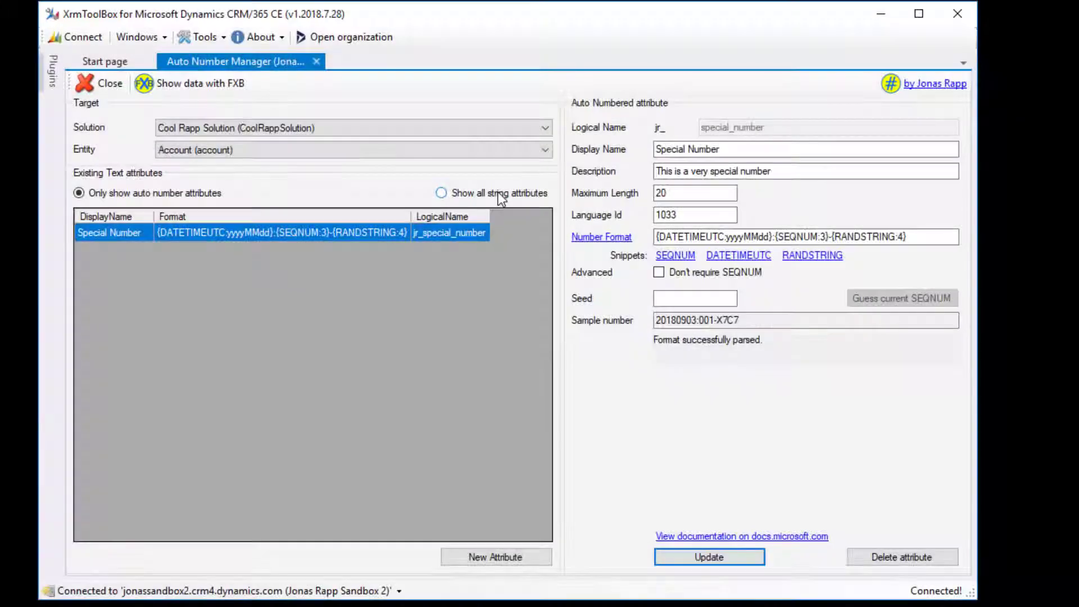
# Show all string attributes of Account and enter the number format A-{SEQNUM:8} for the existing Account Number attribute.
pyautogui.click(498, 191)
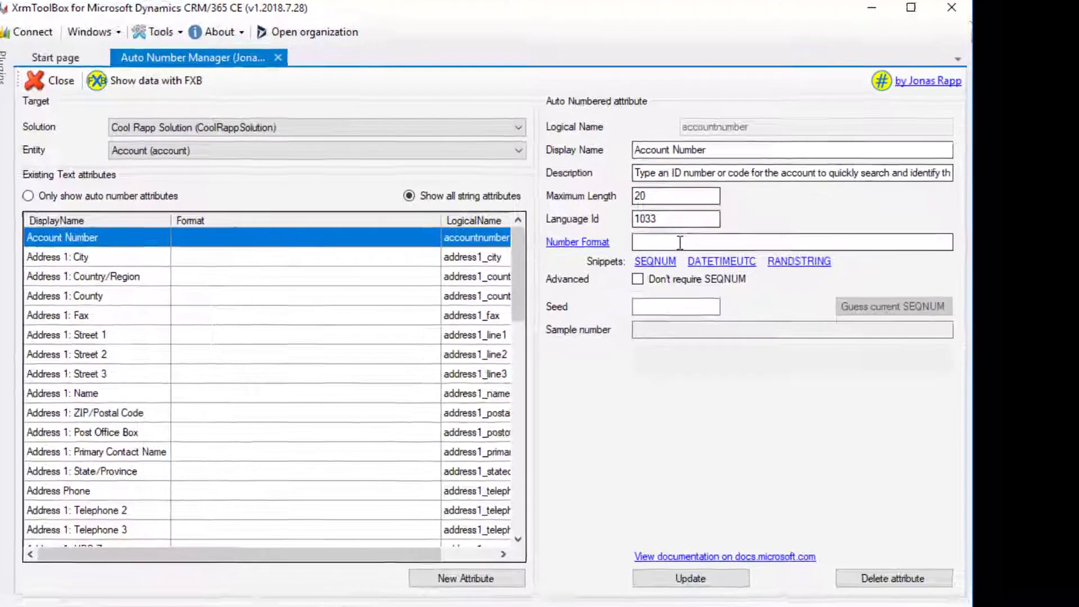
pyautogui.click(680, 242)
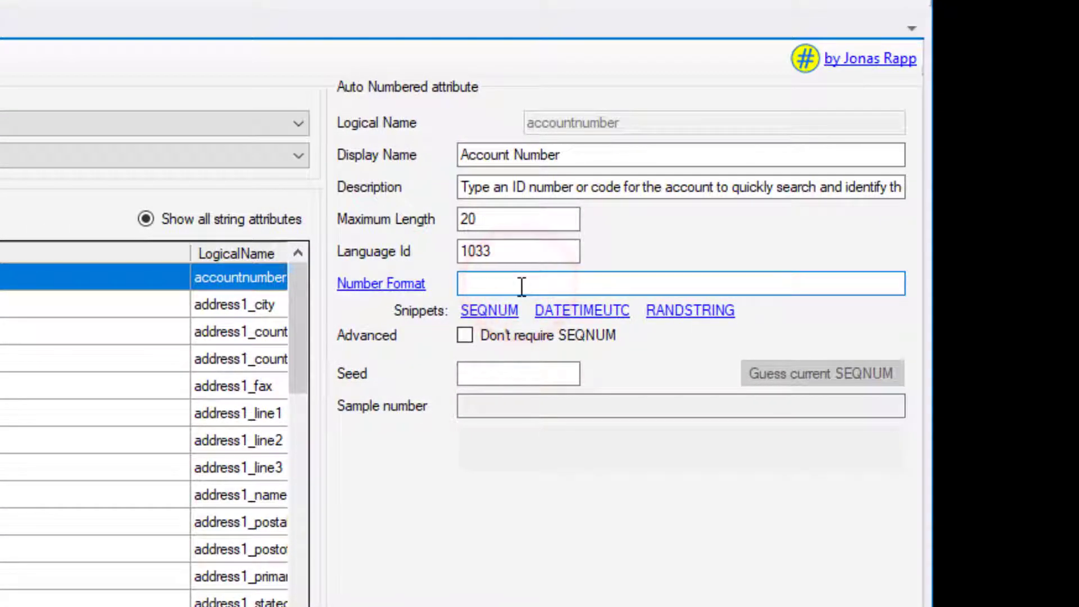
pyautogui.write('A-')
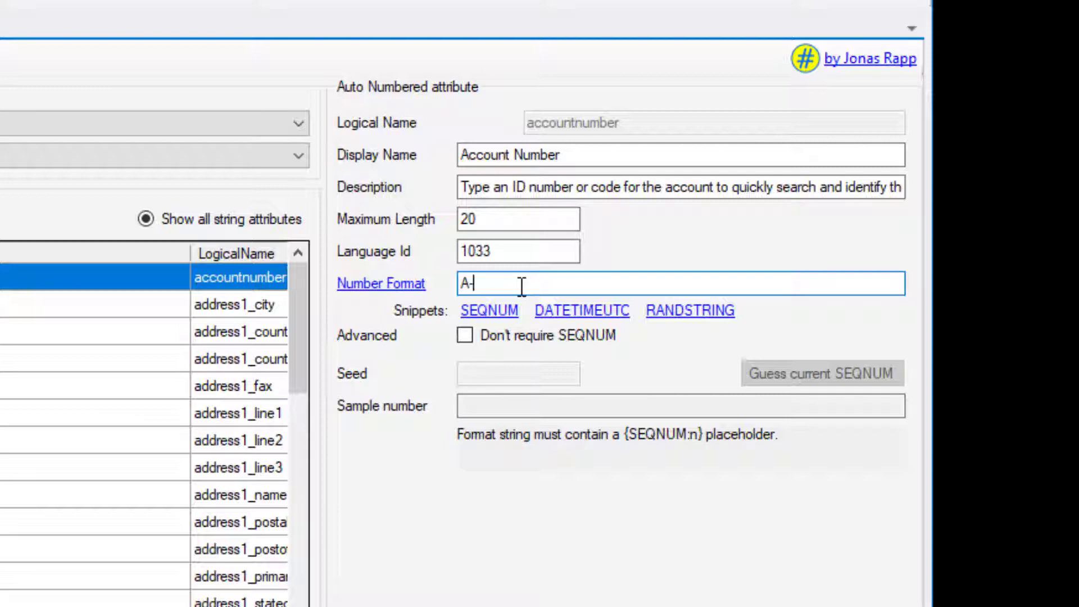
pyautogui.click(490, 311)
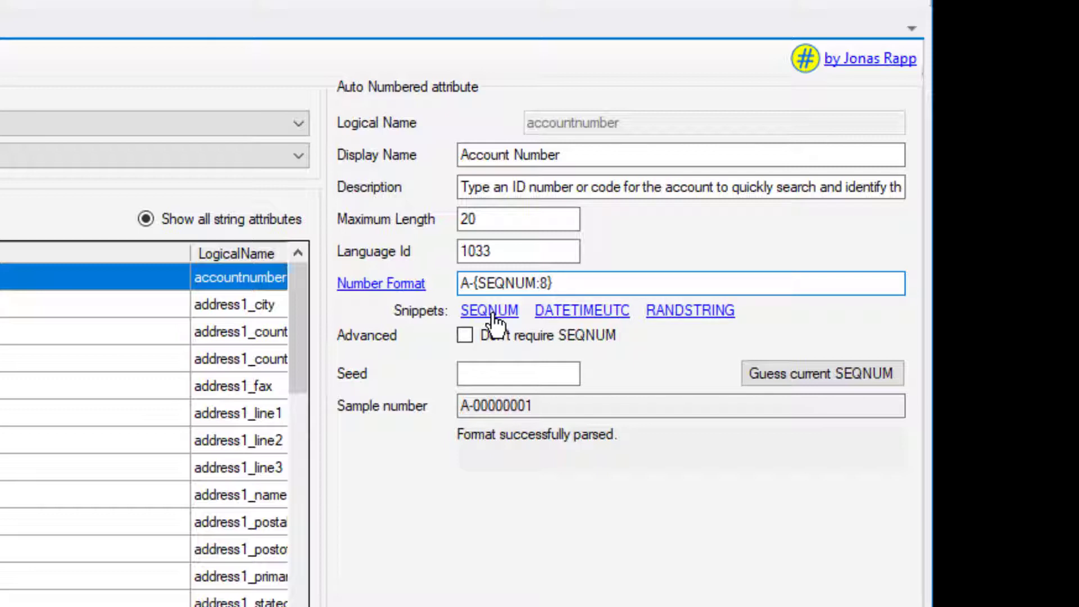
# Try a SEQNUM length of 20 in the Account Number format, and set it back to 8.
pyautogui.press('BackSpace')
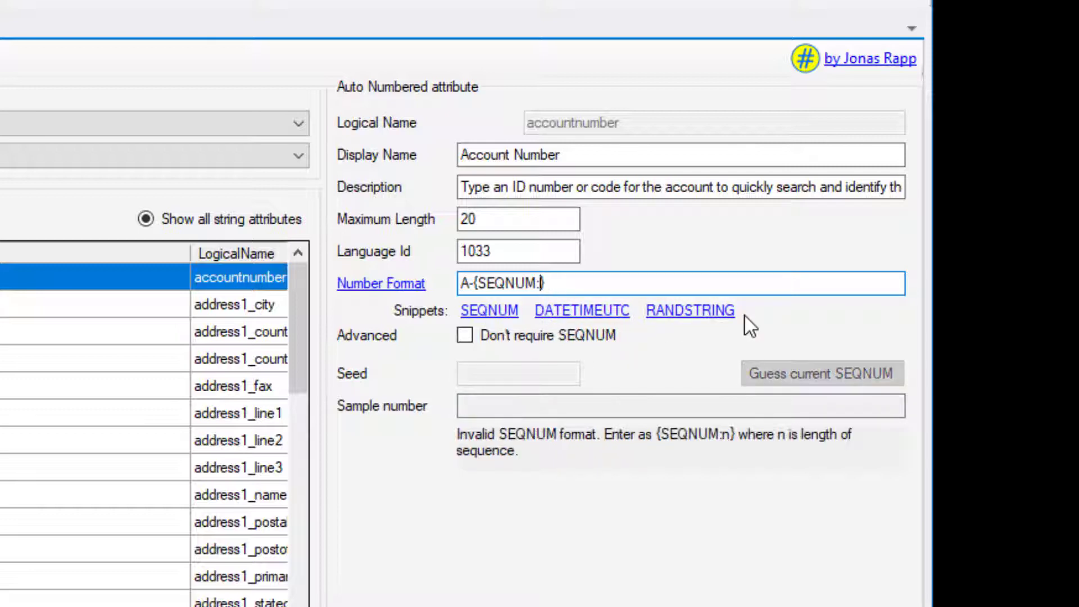
pyautogui.write('20')
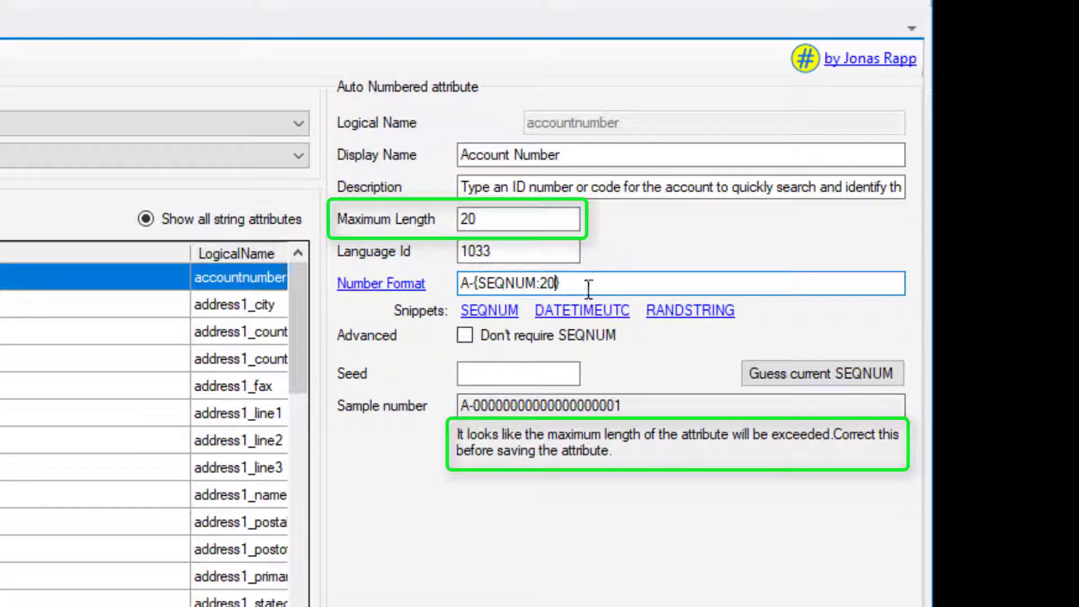
pyautogui.press('BackSpace')
pyautogui.press('BackSpace')
pyautogui.write('8')
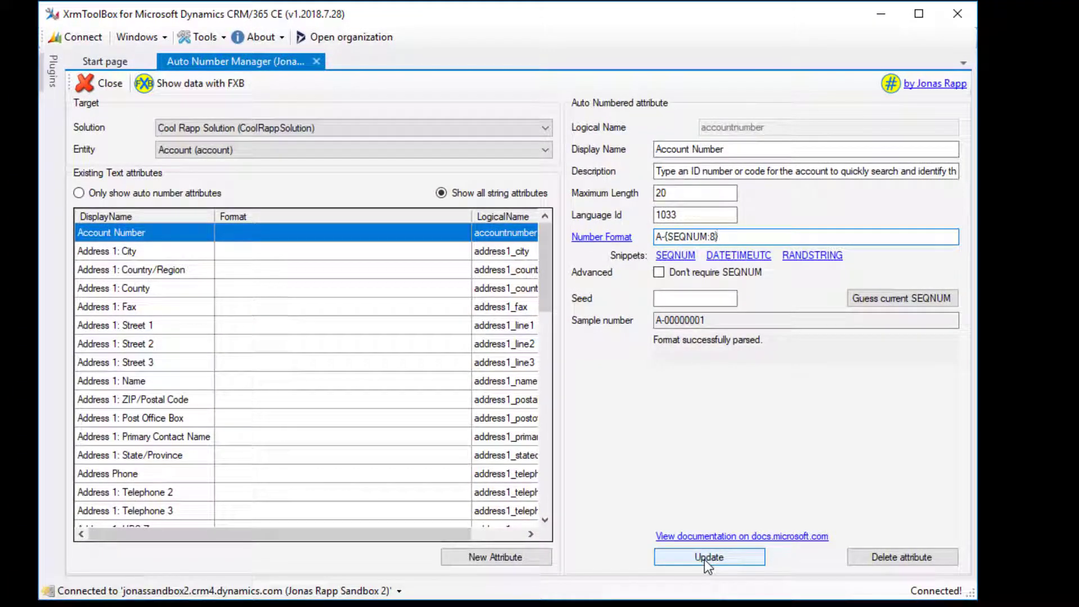
# Update the Account Number attribute with its new format and confirm the change.
pyautogui.click(705, 562)
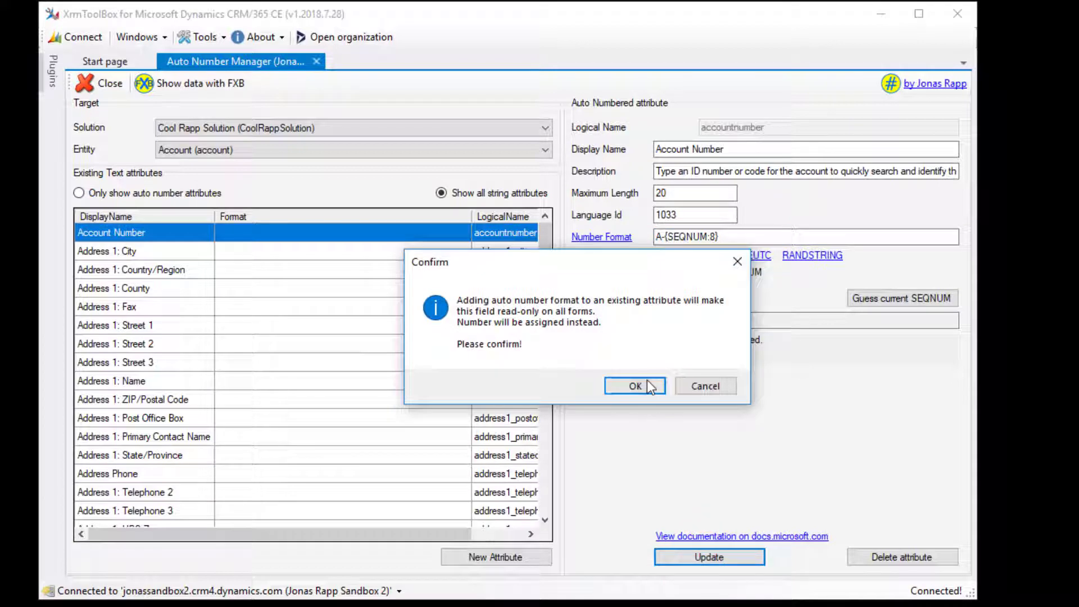
pyautogui.click(636, 387)
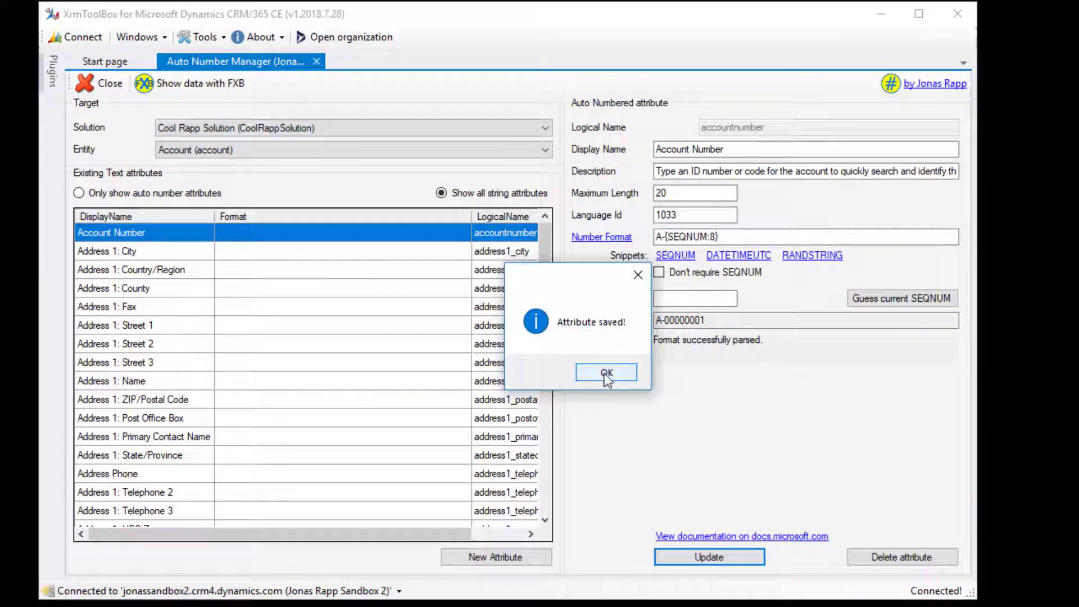
pyautogui.click(606, 374)
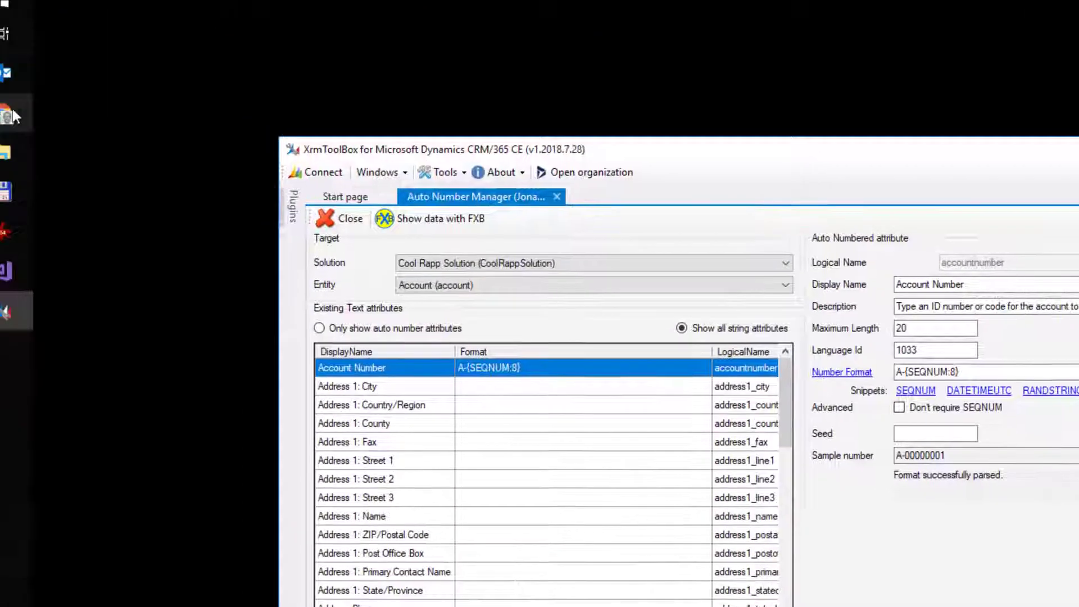
# Switch to the Dynamics 365 browser window and open the Accounts list in the Cool Rapp Rockets App.
pyautogui.click(20, 123)
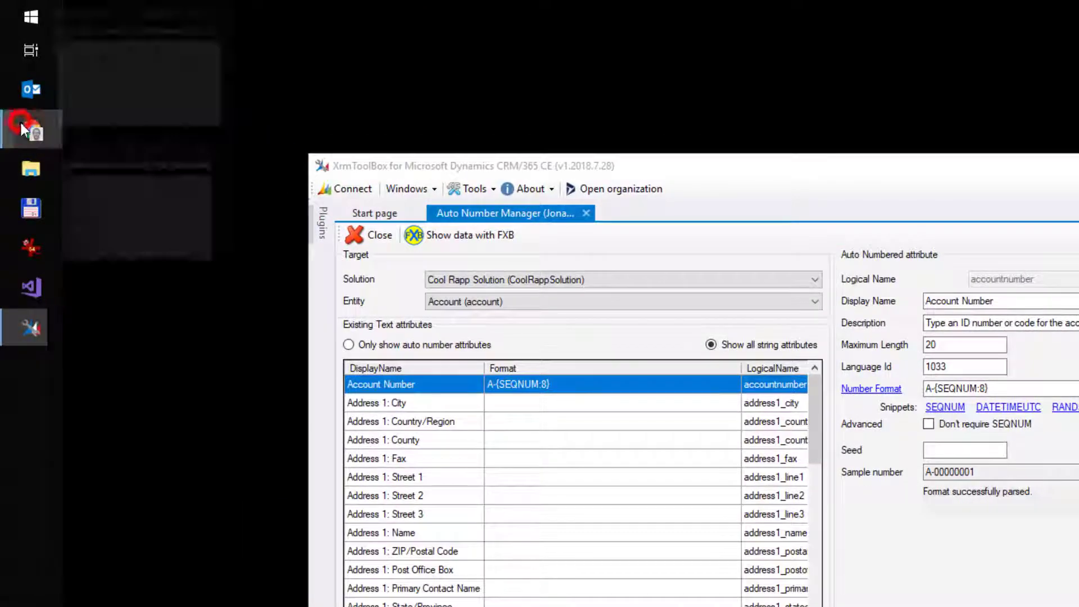
pyautogui.click(150, 84)
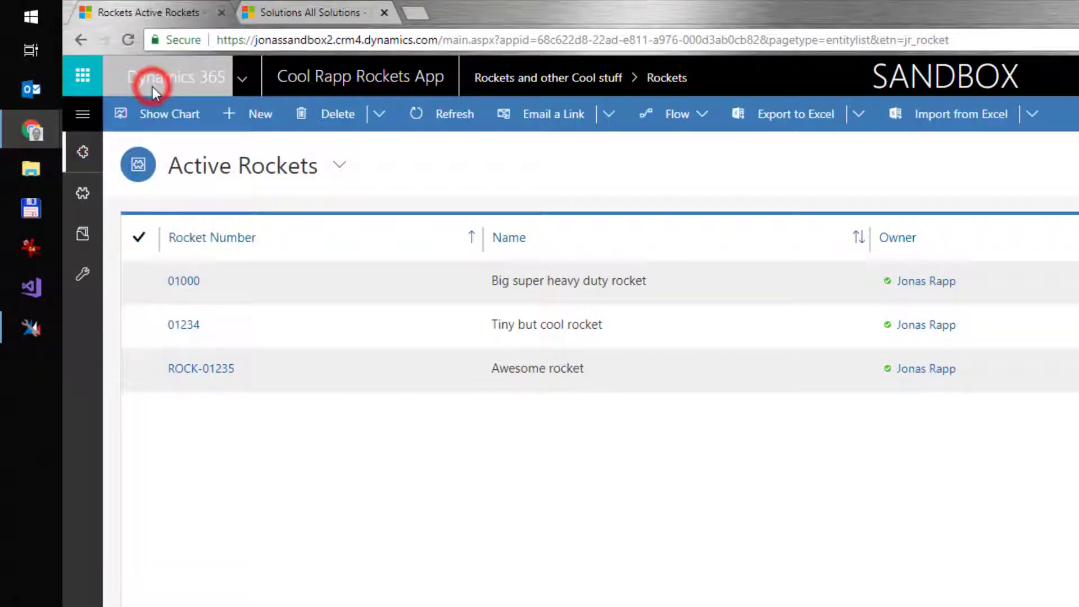
pyautogui.click(79, 243)
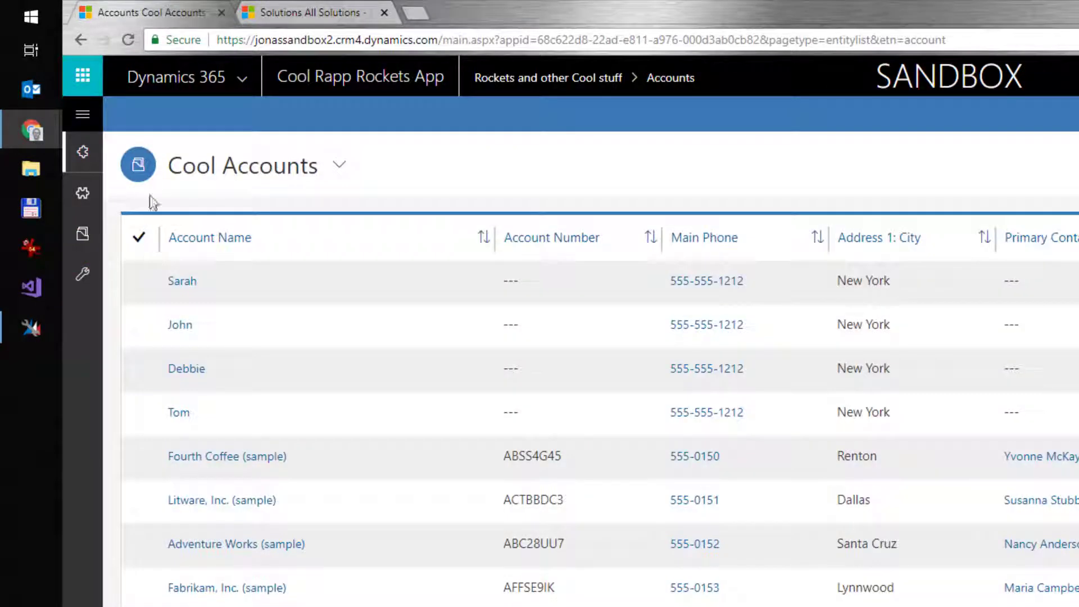
# Create a new account named "Cool Rockets Inc" and save it.
pyautogui.click(253, 118)
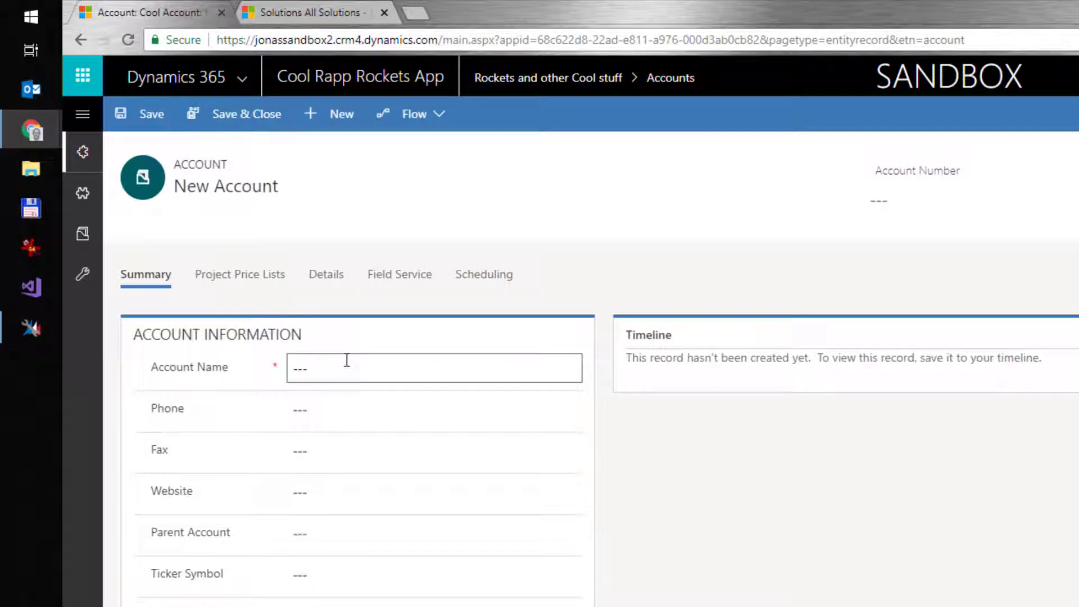
pyautogui.click(346, 361)
pyautogui.write('Cool Rockets Inc')
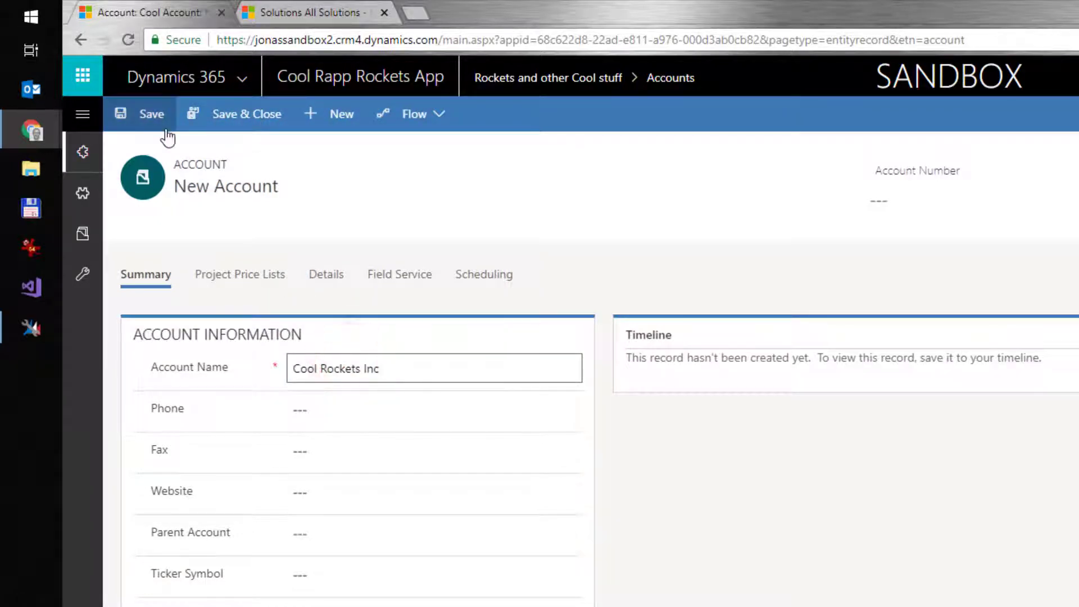
pyautogui.click(163, 123)
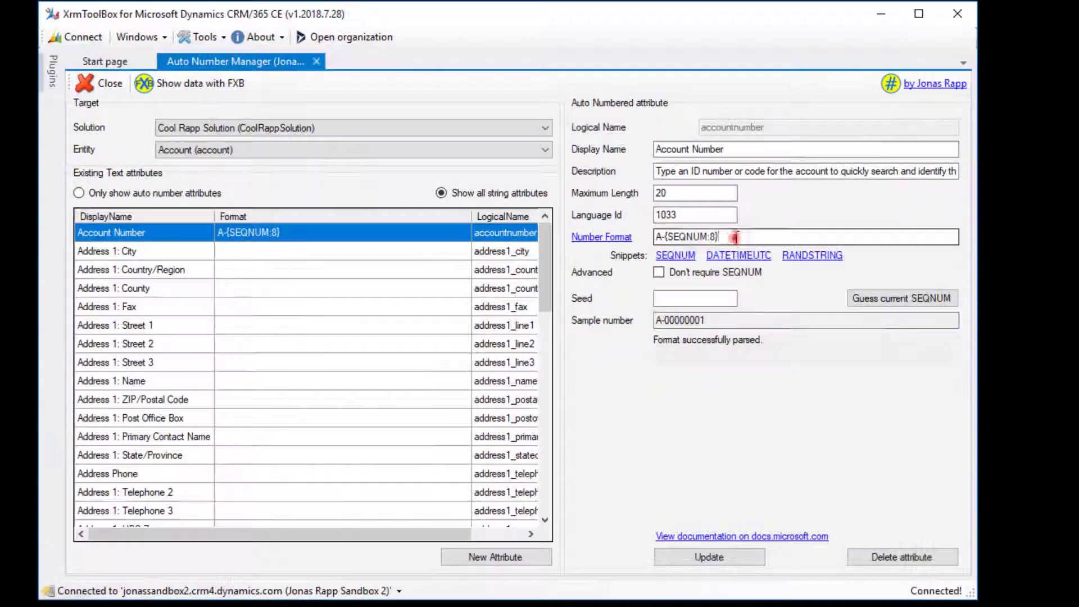
# Replace the Account Number format with {RANDSTRING:8} and allow formats without SEQNUM.
pyautogui.moveTo(732, 236); pyautogui.dragTo(658, 235)
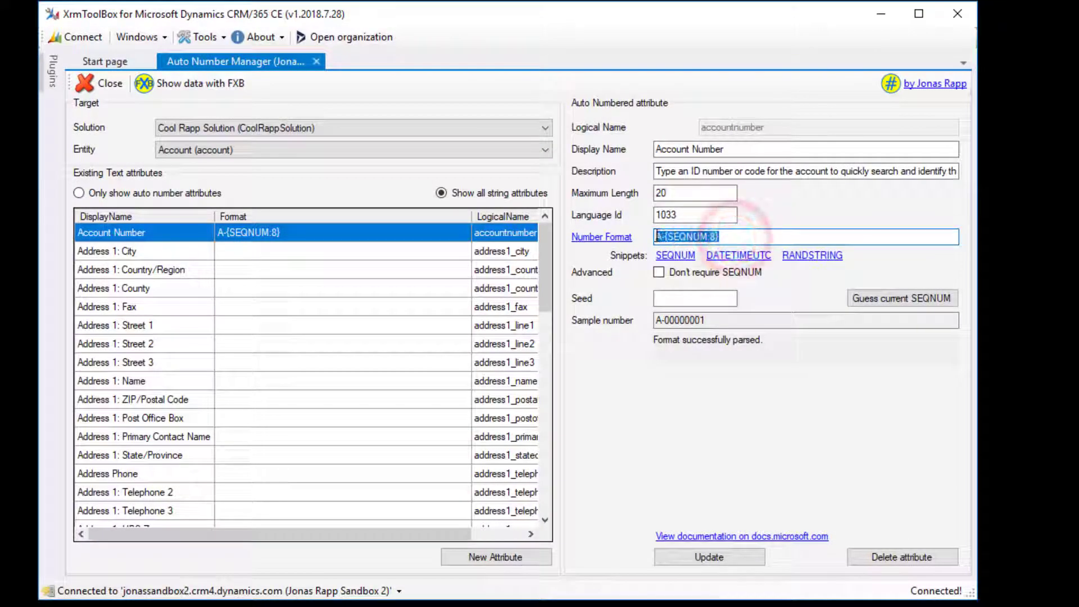
pyautogui.press('Delete')
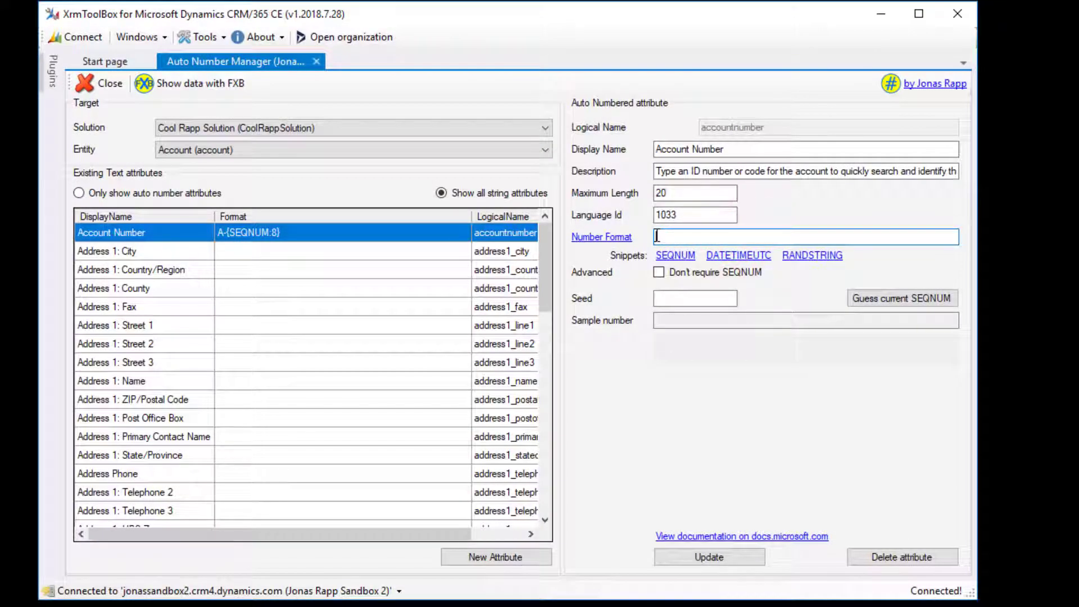
pyautogui.click(828, 258)
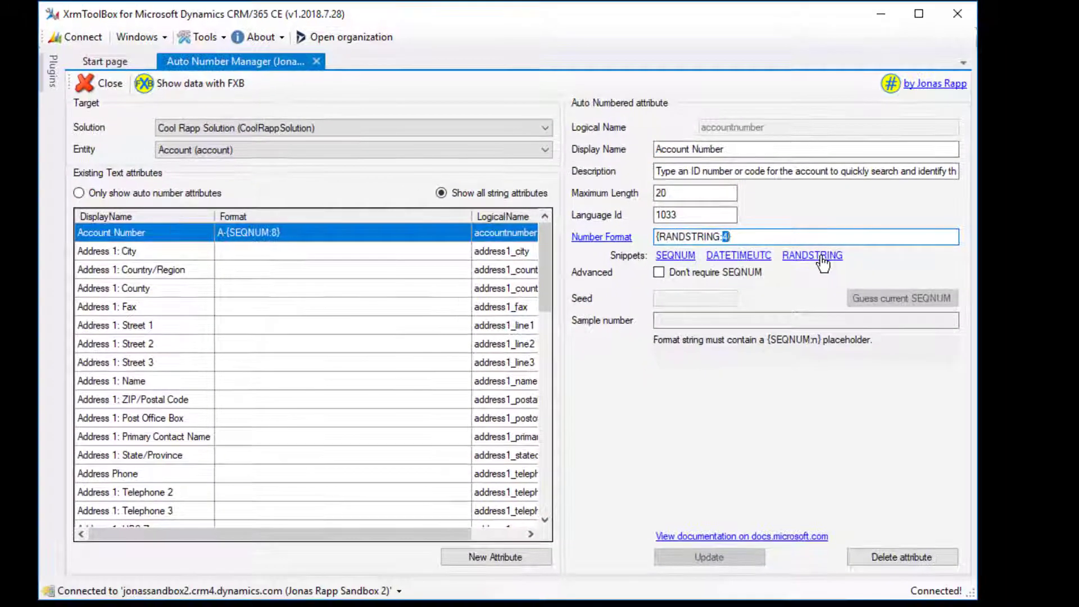
pyautogui.write('8')
pyautogui.click(651, 281)
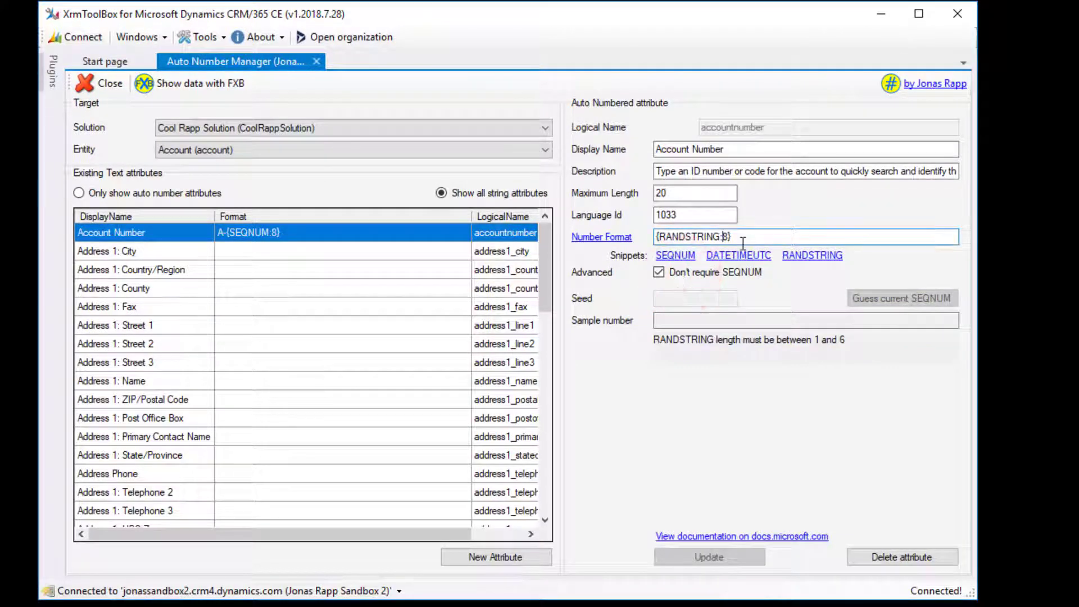
# Change the Account Number format to {RANDSTRING:6} {DATETIMEUTC:yyyy}.
pyautogui.press('Delete')
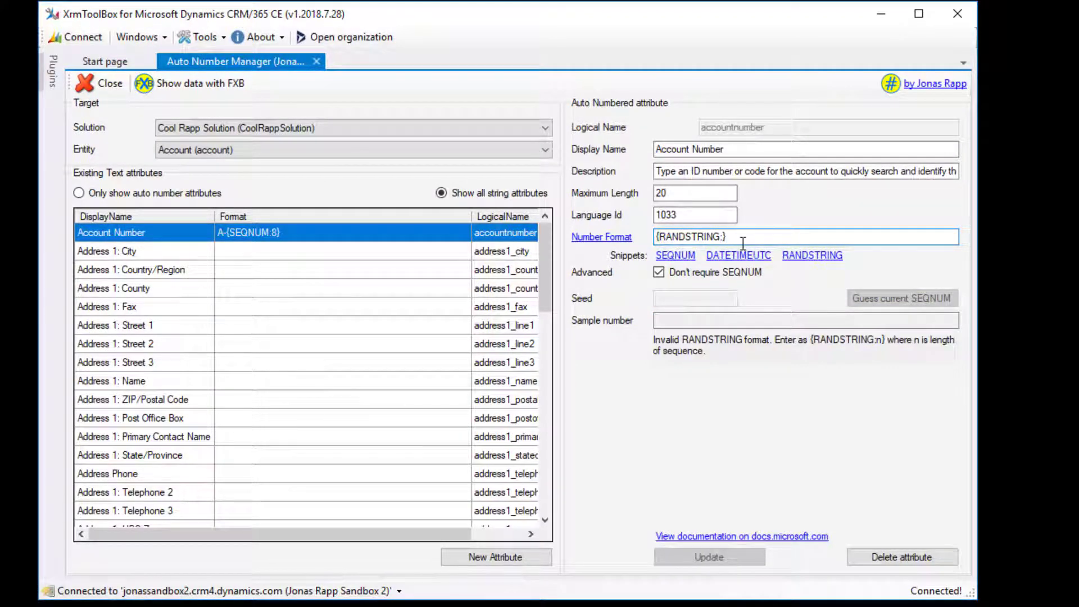
pyautogui.write('6')
pyautogui.click(739, 255)
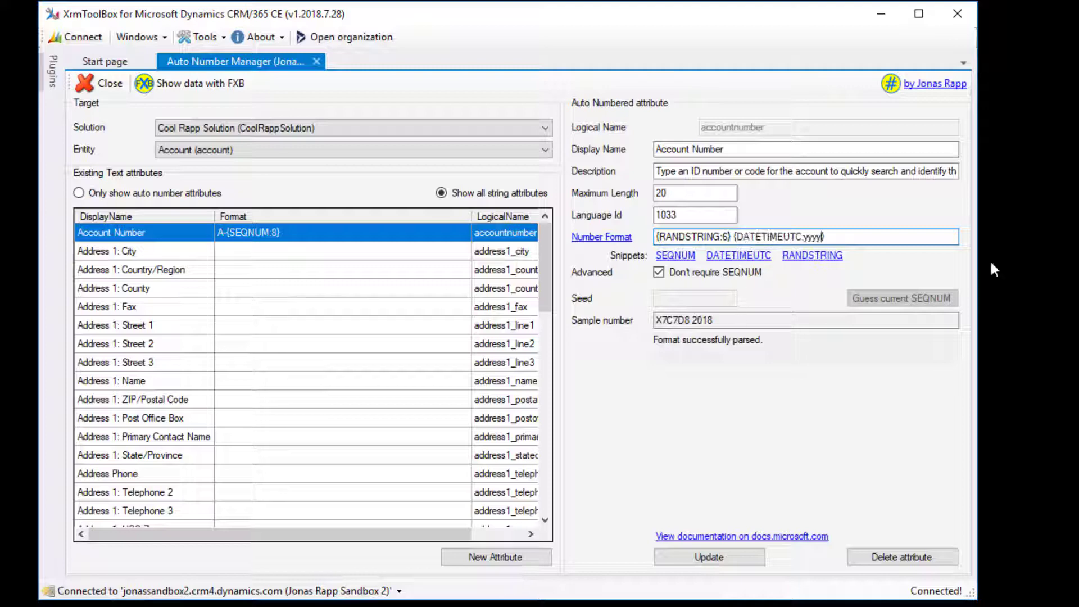
# Update the Account Number attribute with the new format, confirming the change and the missing sequence number.
pyautogui.click(724, 560)
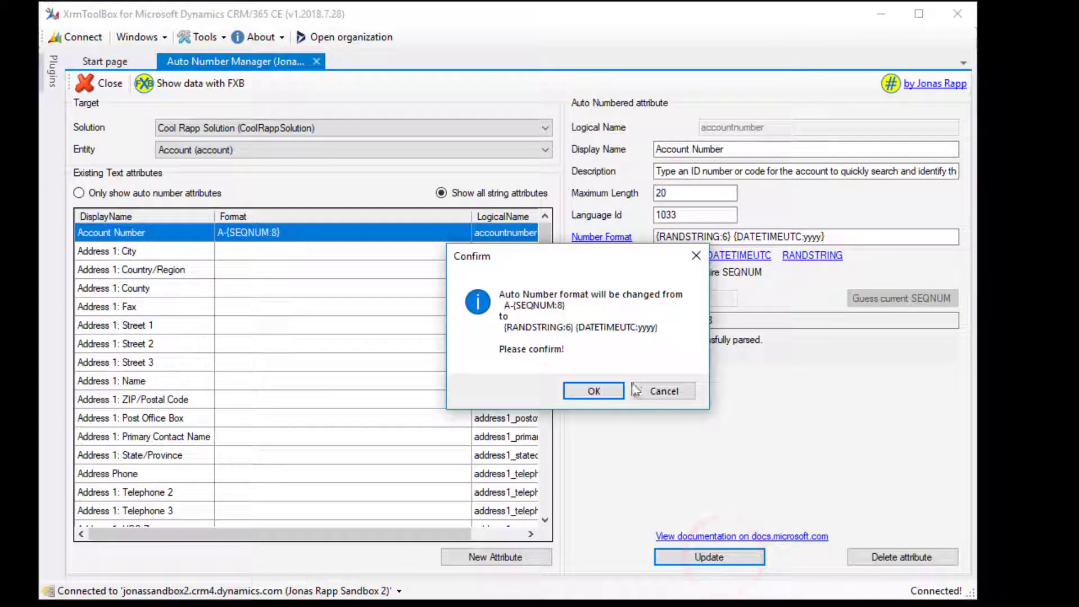
pyautogui.click(605, 396)
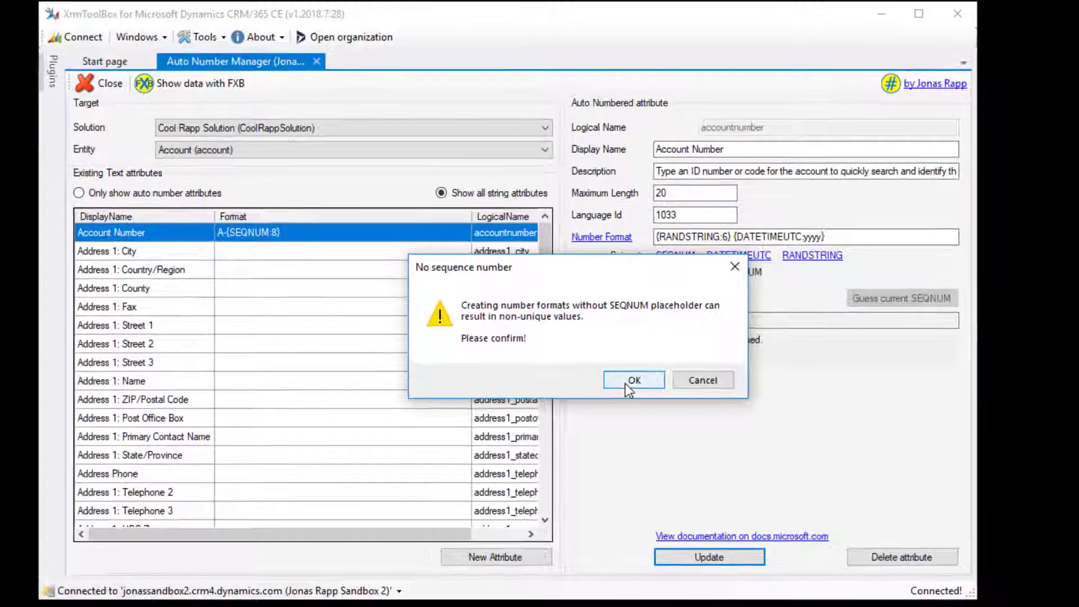
pyautogui.click(613, 409)
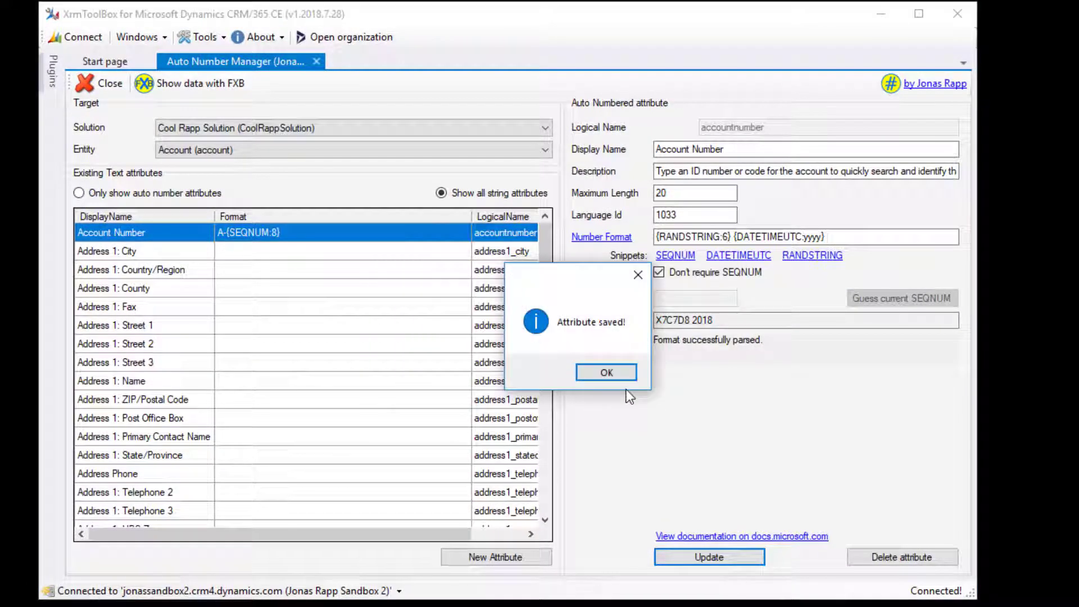
pyautogui.click(617, 372)
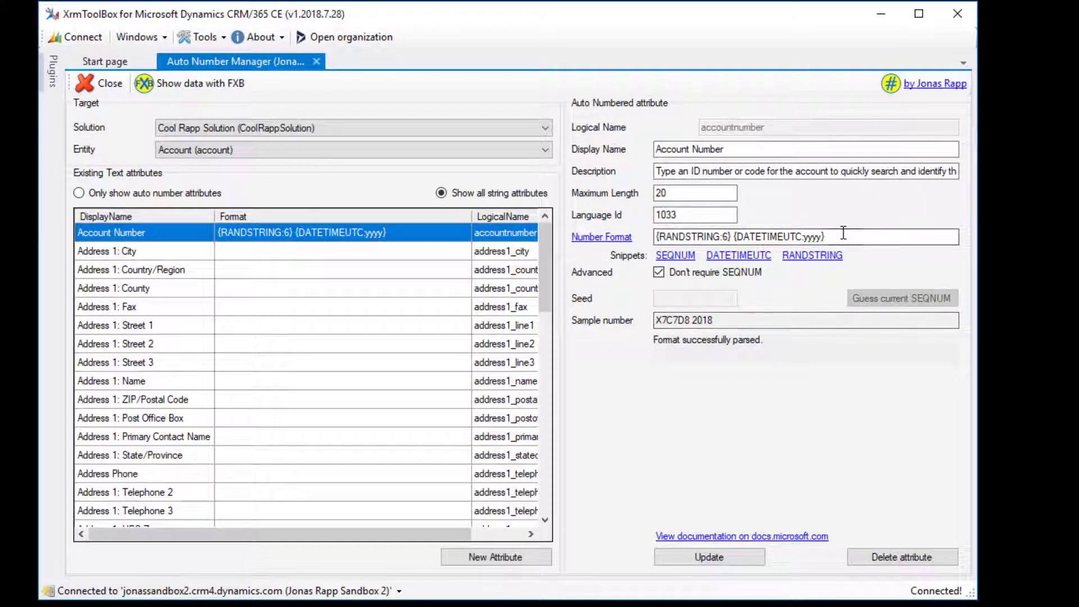
# Clear the Account Number format and update the attribute, confirming the removal of auto numbering.
pyautogui.moveTo(843, 234); pyautogui.dragTo(650, 237)
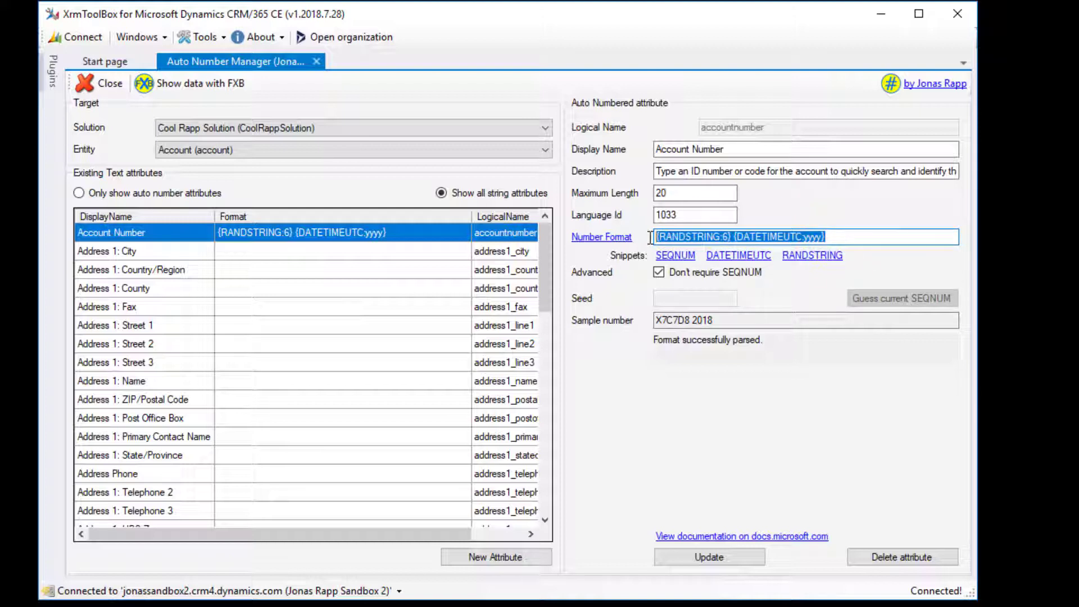
pyautogui.press('Delete')
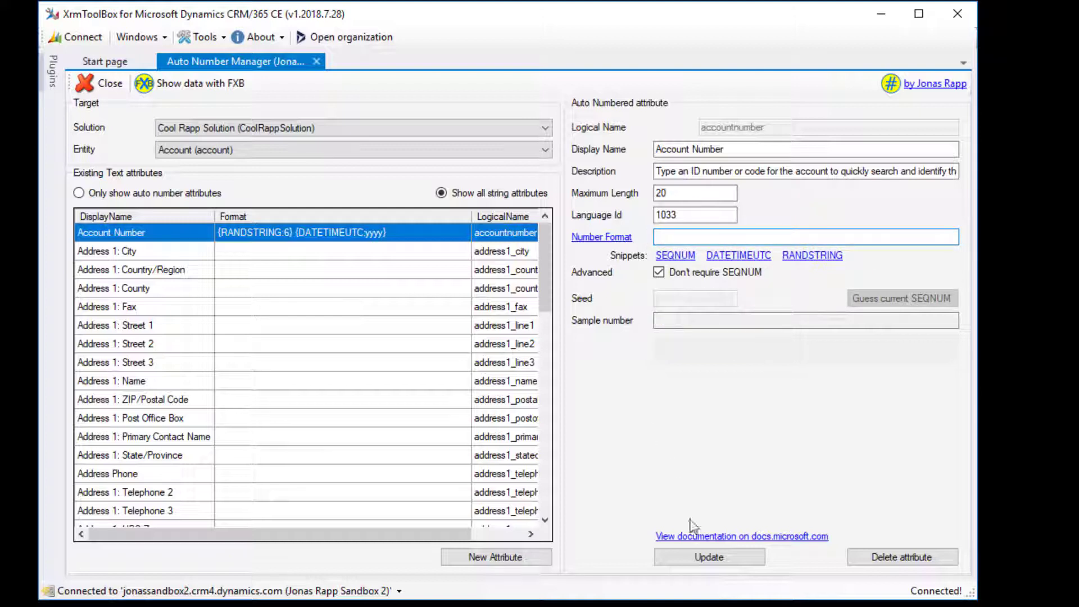
pyautogui.click(697, 556)
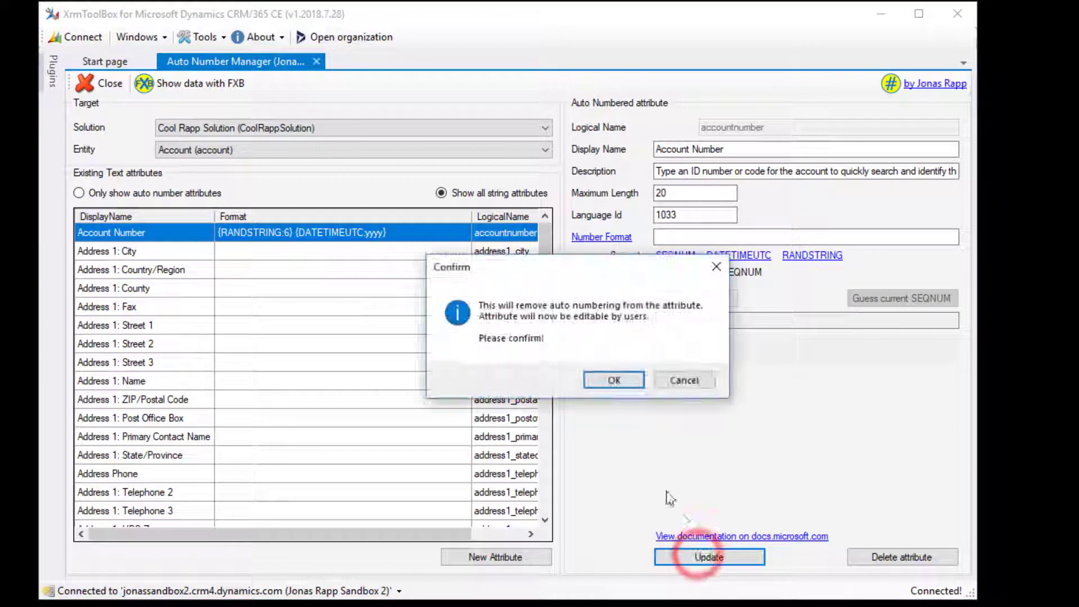
pyautogui.click(614, 380)
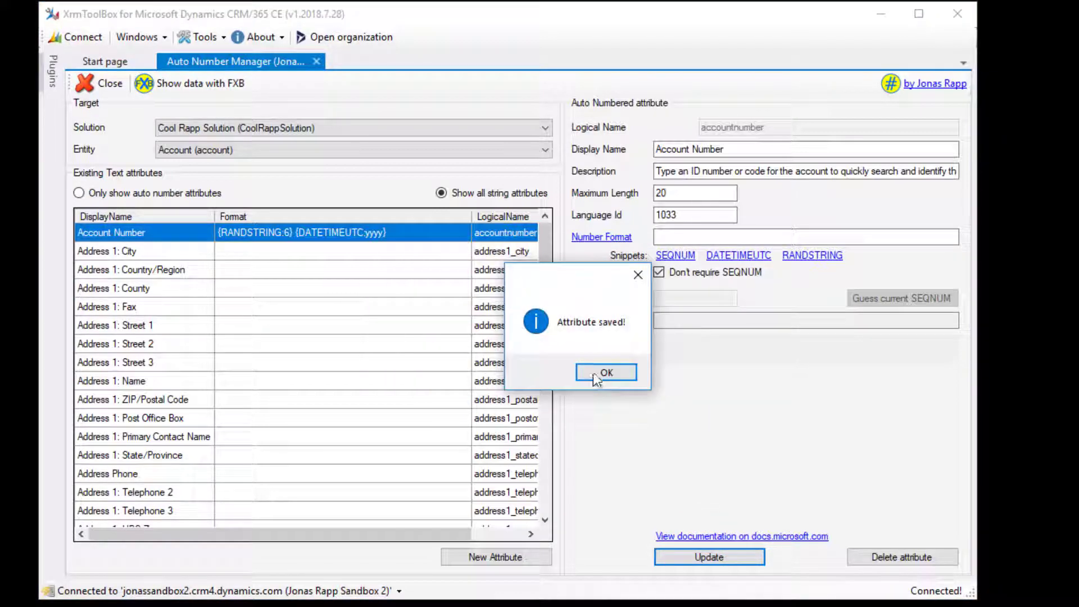
pyautogui.click(594, 367)
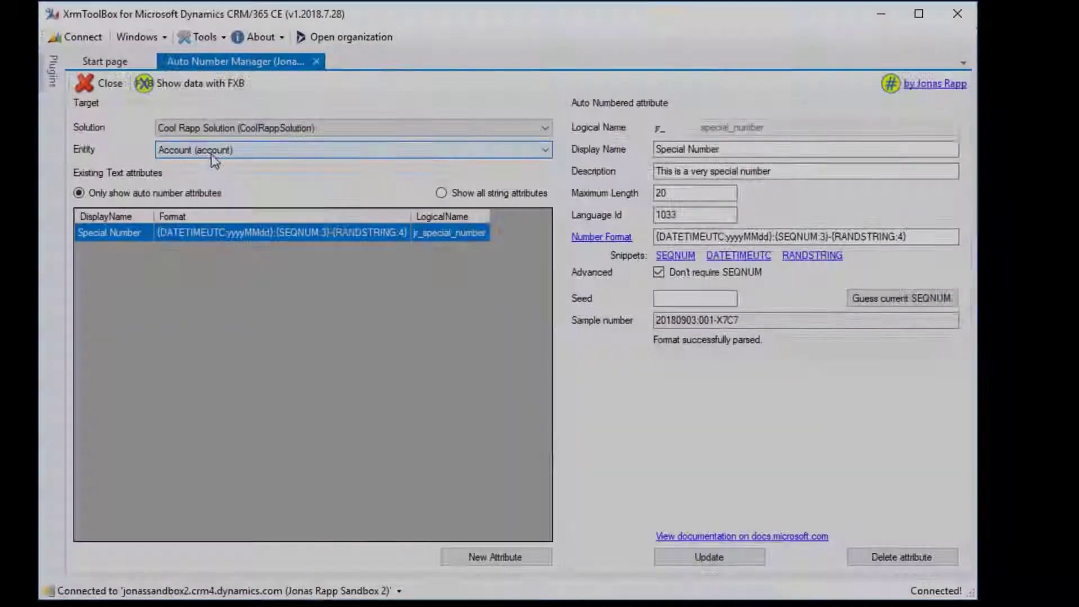
# Switch the target entity to Case (incident) and select its Case Number attribute.
pyautogui.click(211, 151)
pyautogui.click(214, 176)
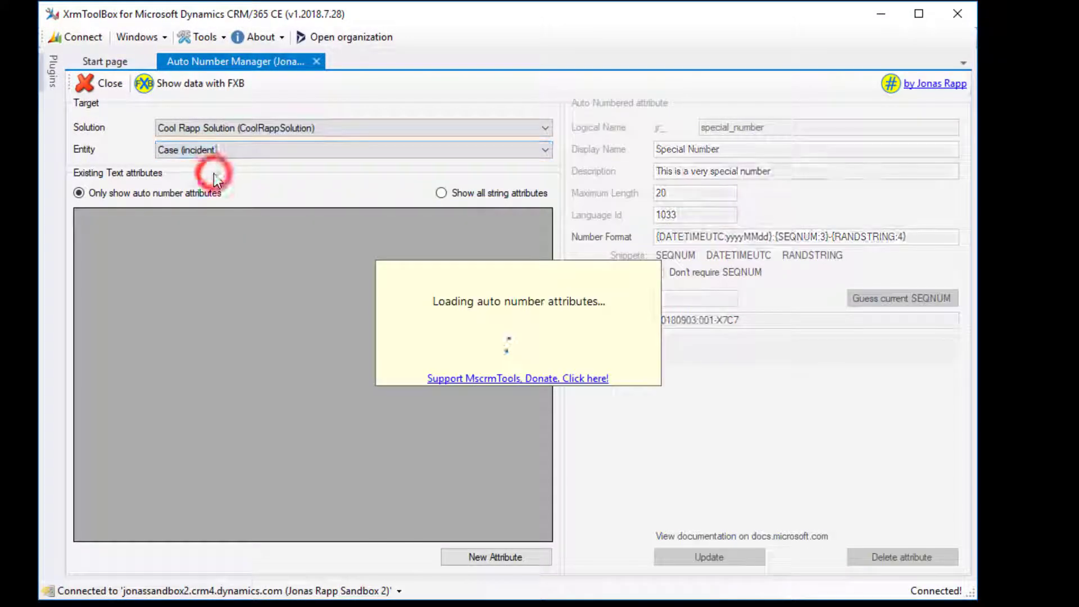
pyautogui.click(229, 237)
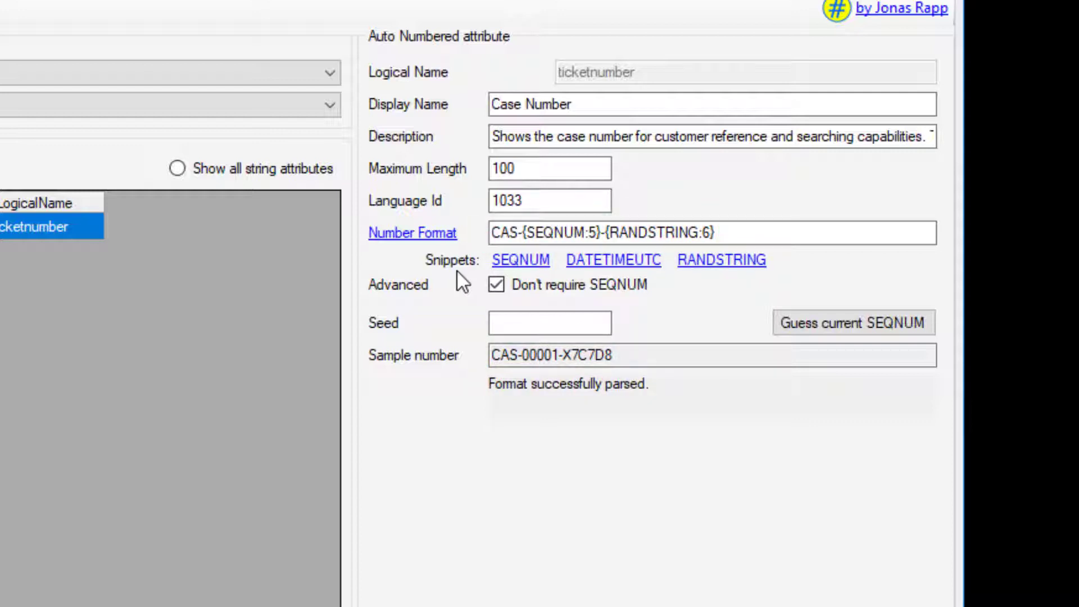
# Replace the CAS prefix in the Case Number format with INC and set the seed to 50000.
pyautogui.doubleClick(504, 232)
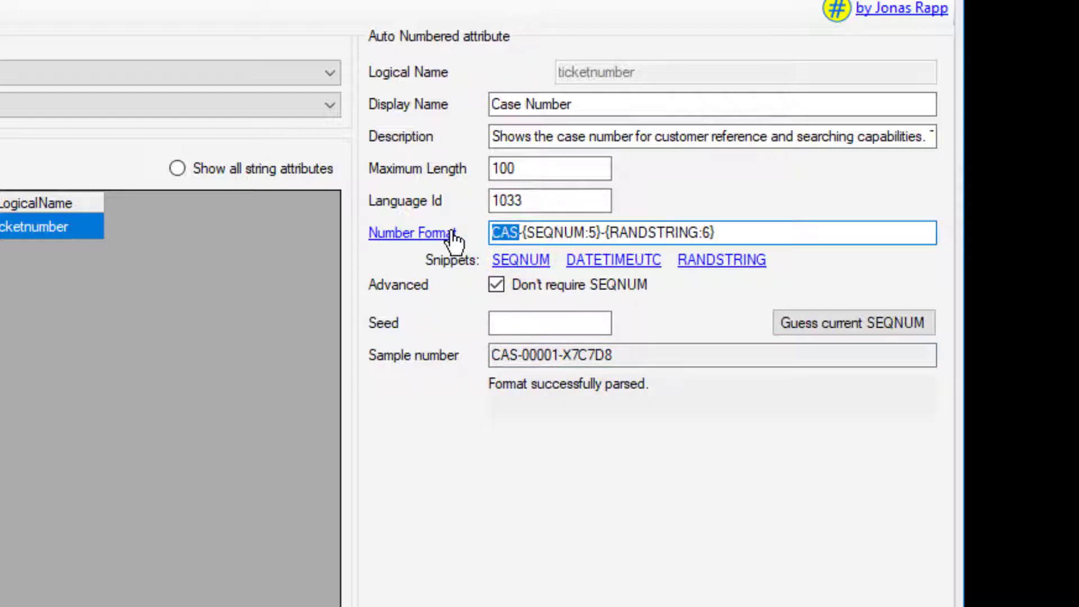
pyautogui.write('INC')
pyautogui.click(513, 321)
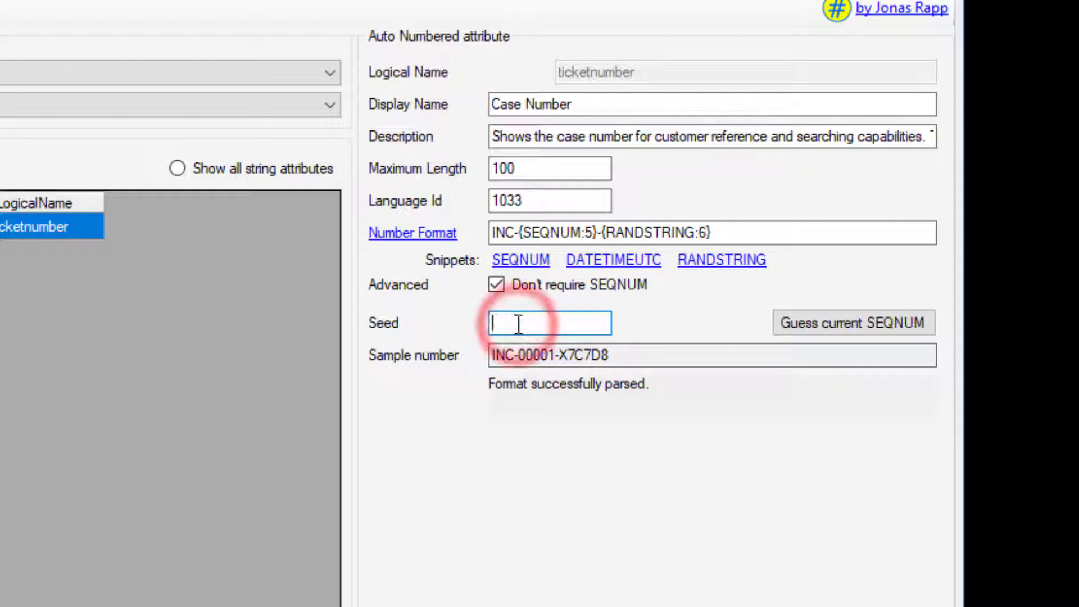
pyautogui.write('5000')
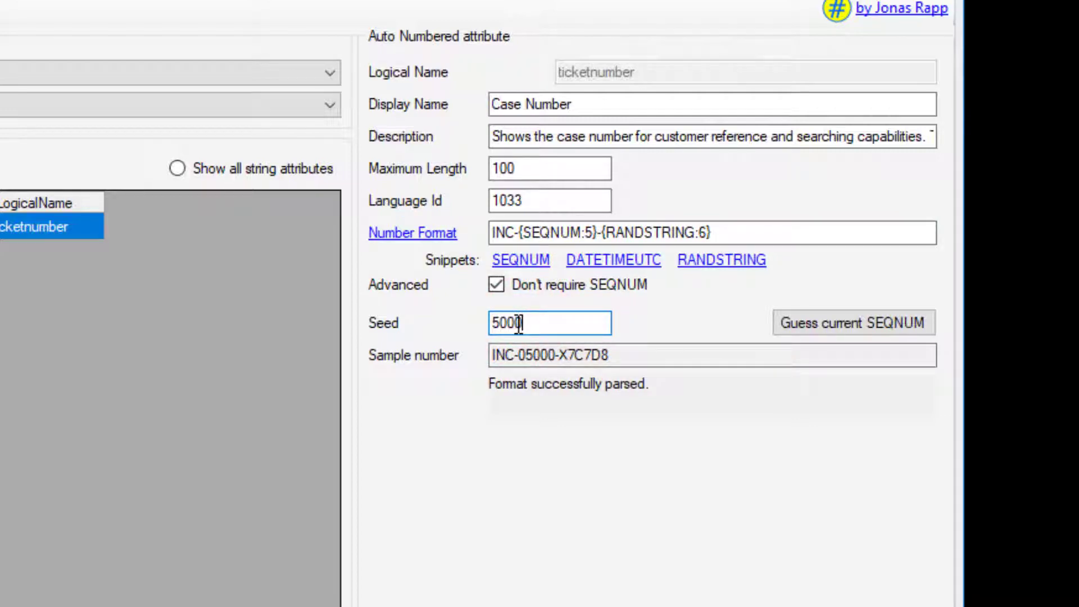
pyautogui.write('0')
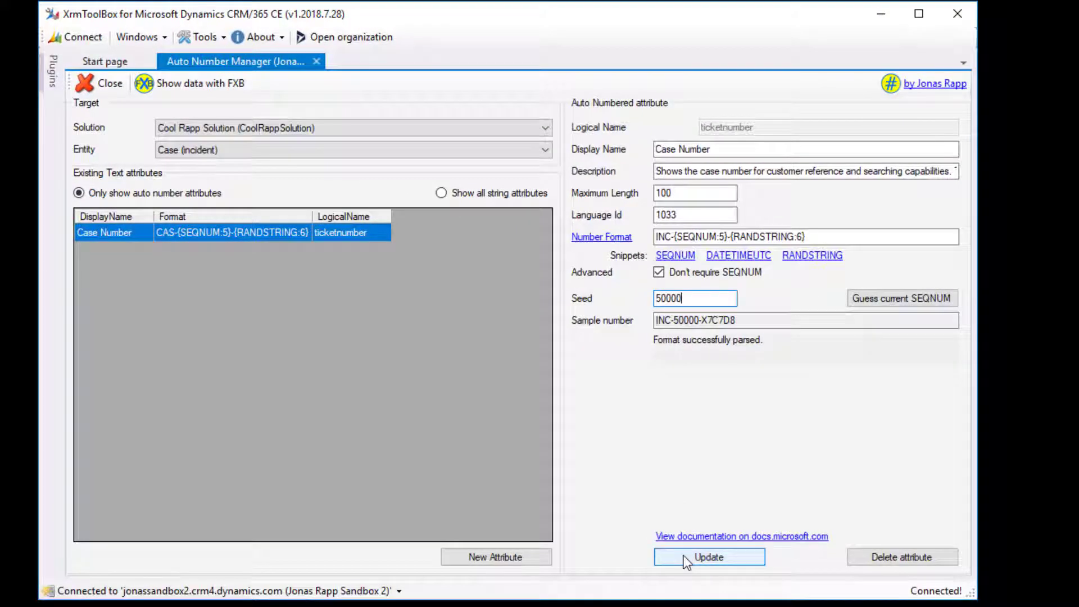
# Update the Case Number attribute, confirming both the format change and the seed change.
pyautogui.click(684, 556)
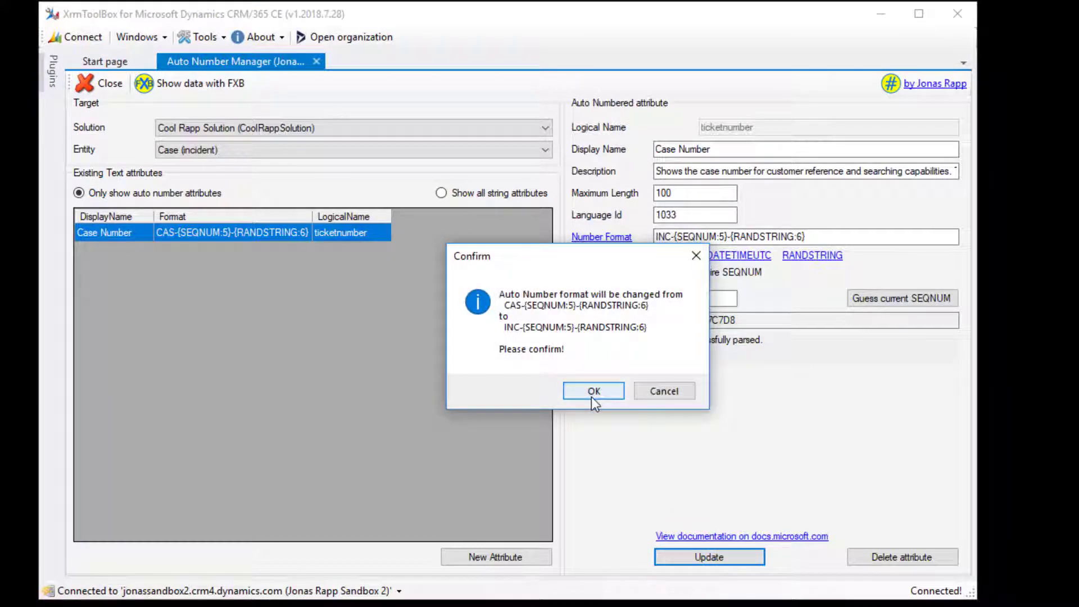
pyautogui.click(593, 391)
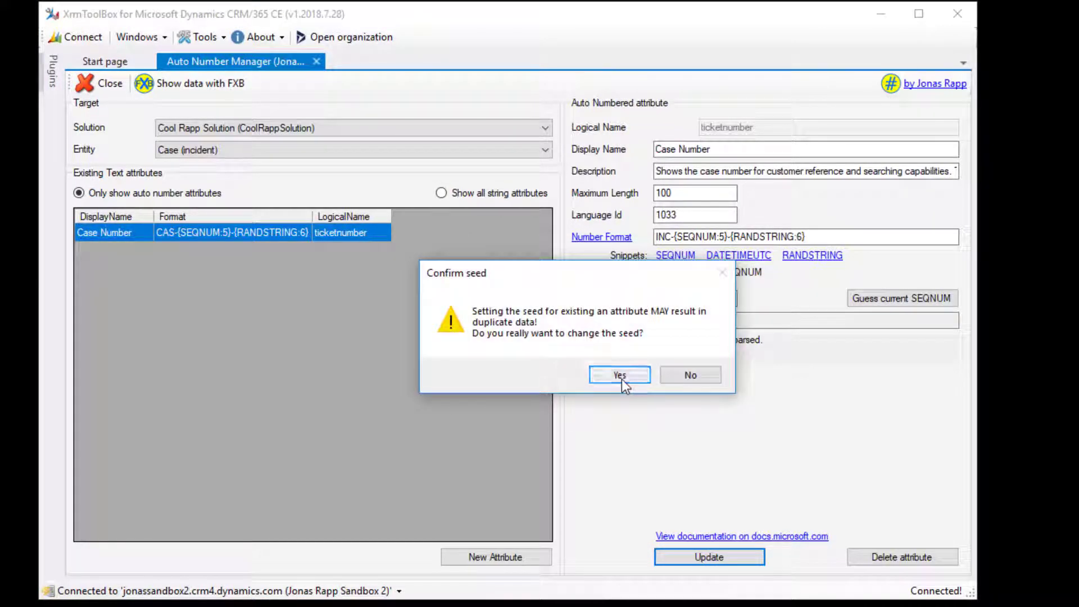
pyautogui.click(621, 377)
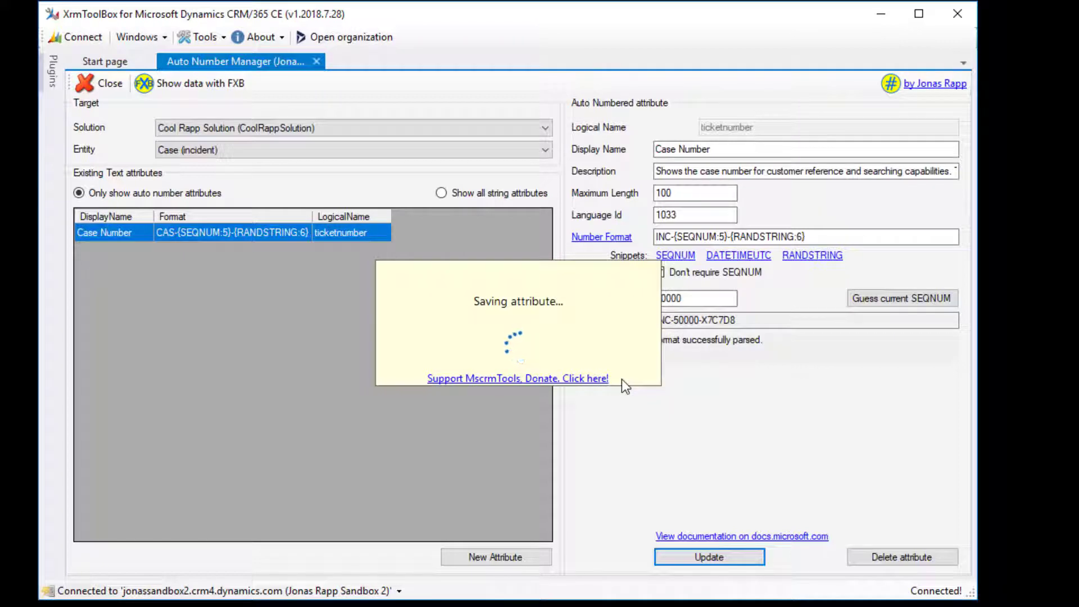
pyautogui.click(622, 379)
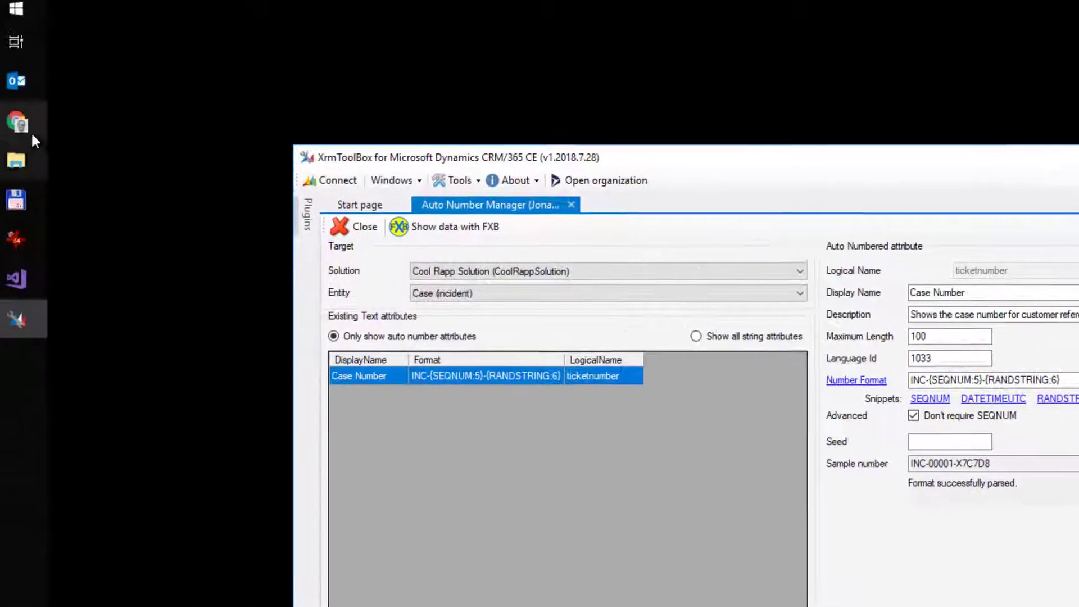
# Switch to the Dynamics 365 browser window and open the Cases list in the Cool Rapp Rockets App.
pyautogui.click(32, 132)
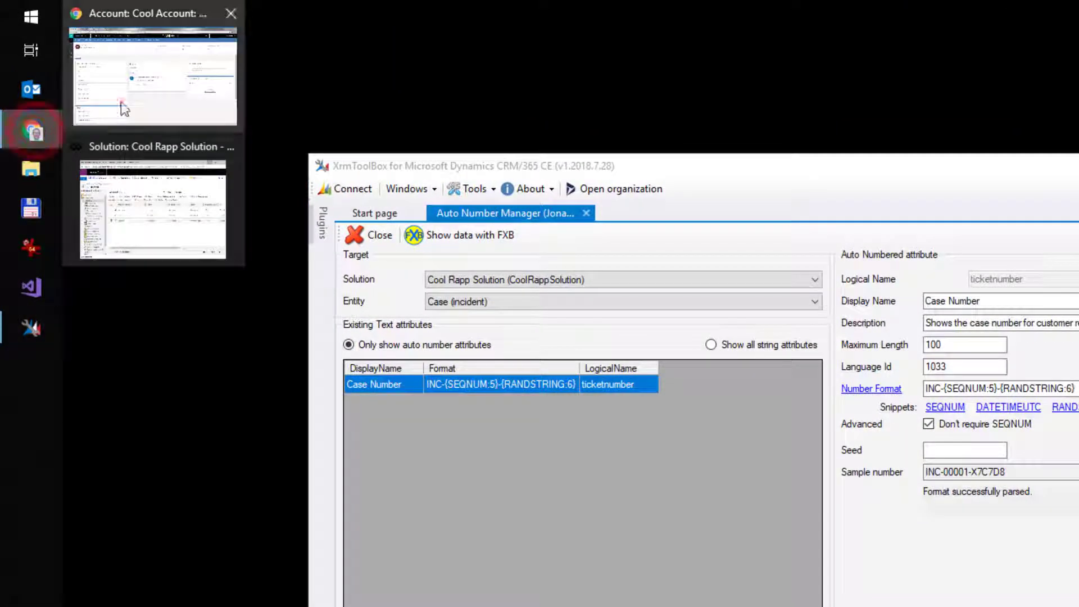
pyautogui.click(124, 109)
pyautogui.click(83, 277)
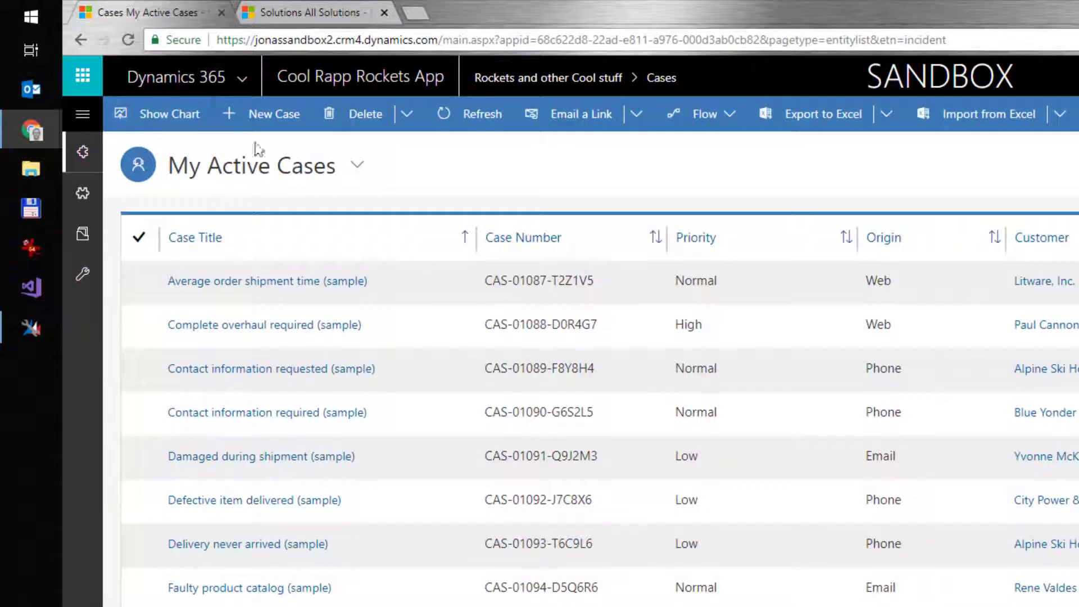
# Create and save a new case titled "Launch failure" for customer Cool Rockets Inc with the description "Things went south.".
pyautogui.click(257, 116)
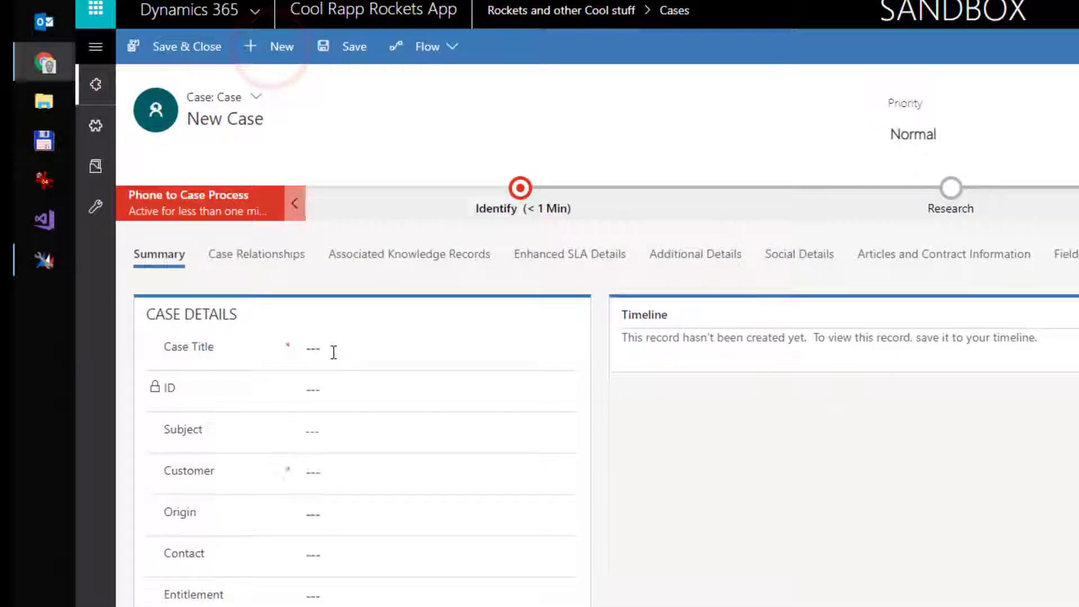
pyautogui.click(318, 419)
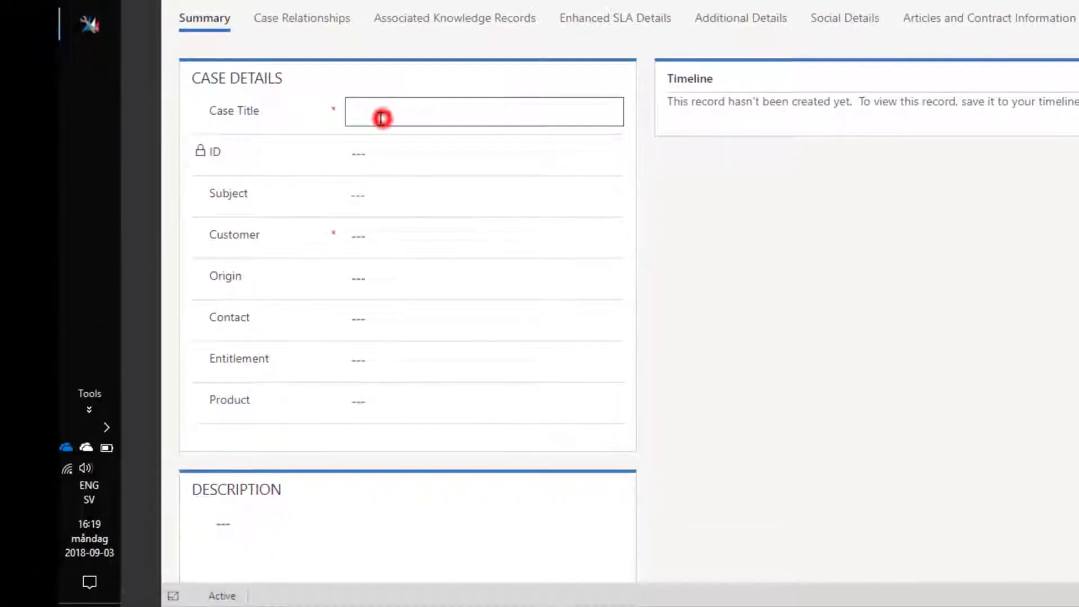
pyautogui.write('Launch failure')
pyautogui.click(407, 236)
pyautogui.write('coo')
pyautogui.click(437, 316)
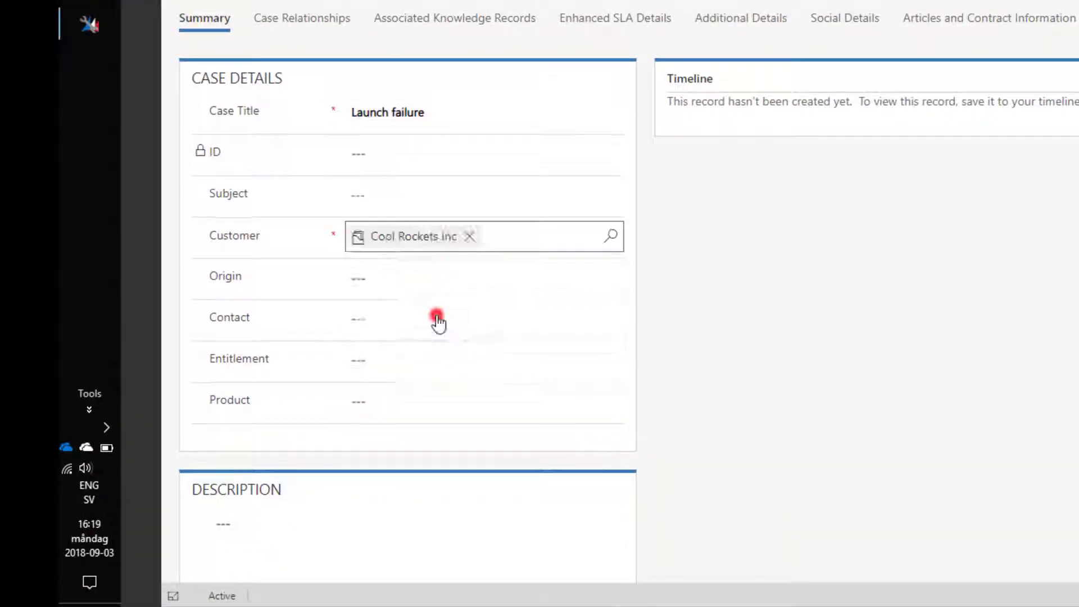
pyautogui.click(359, 540)
pyautogui.write('Things went south')
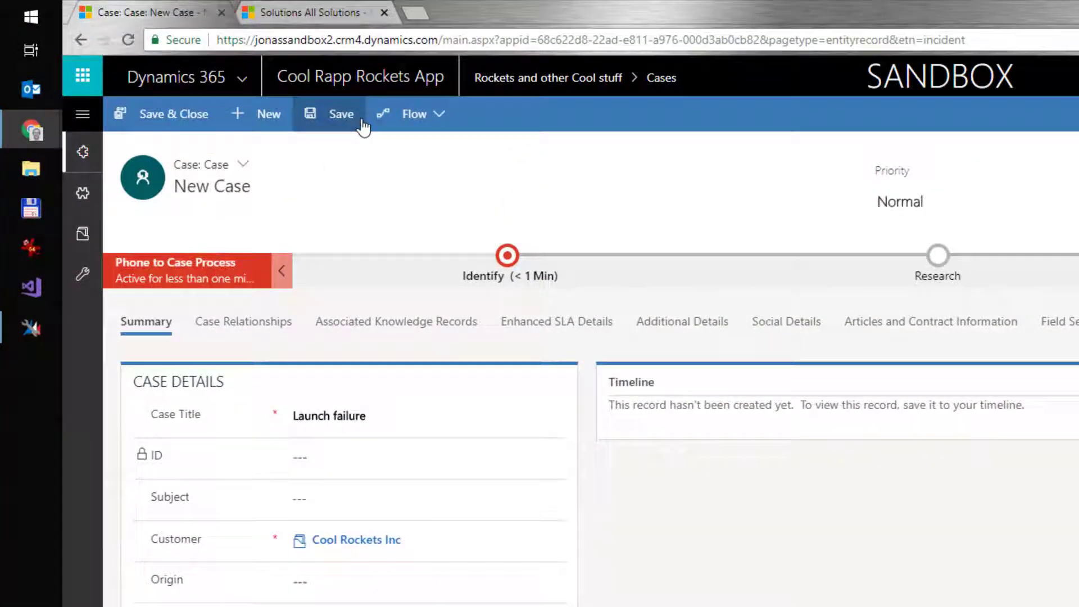
pyautogui.click(363, 119)
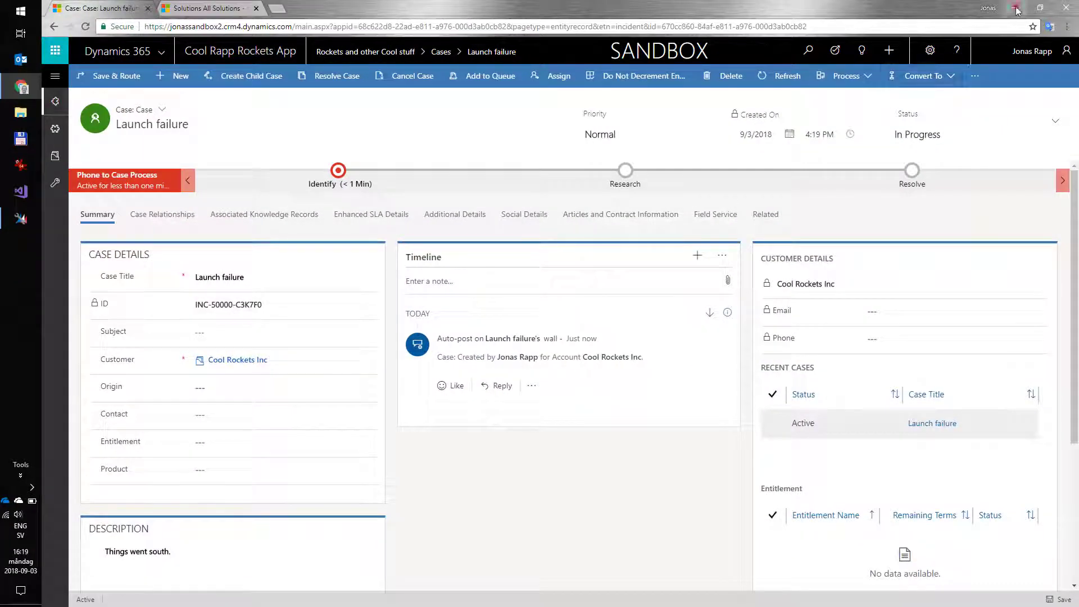
# Minimize the browser window and close XrmToolBox together with its Auto Number Manager.
pyautogui.click(1043, 9)
pyautogui.click(254, 159)
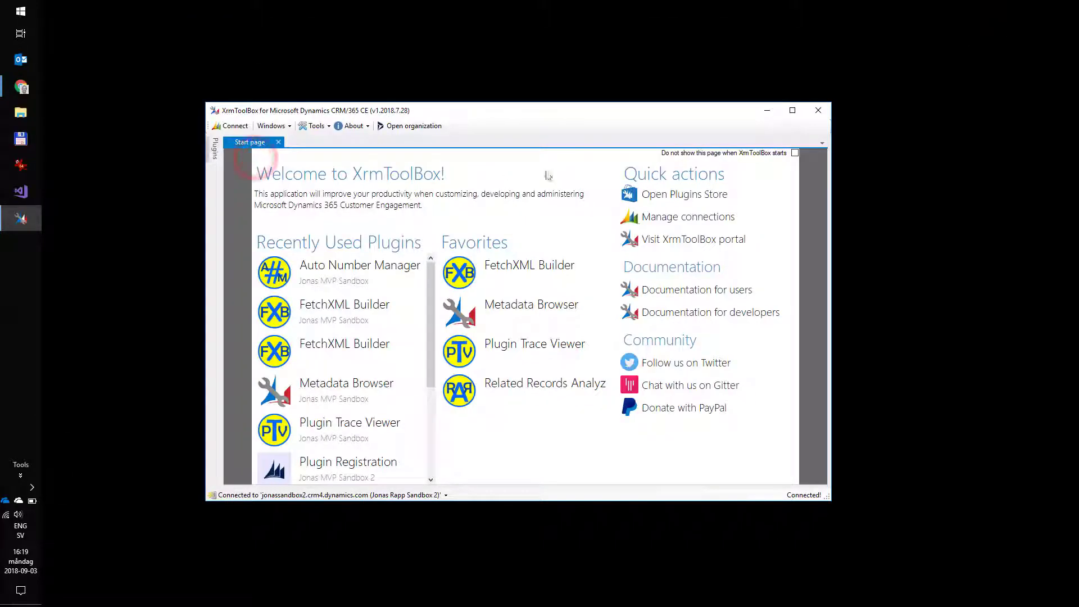
pyautogui.click(817, 113)
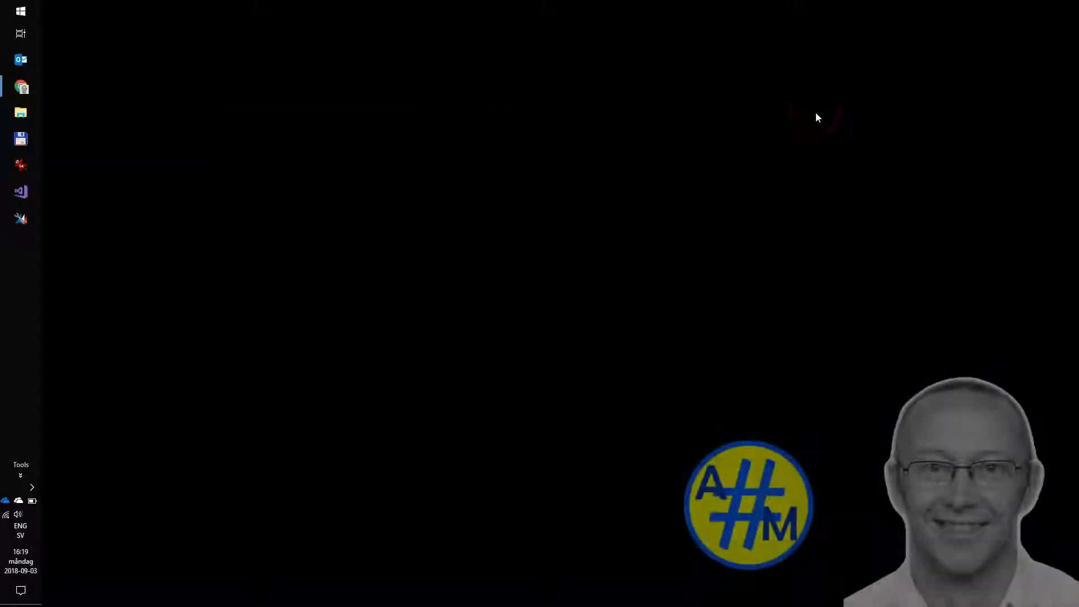